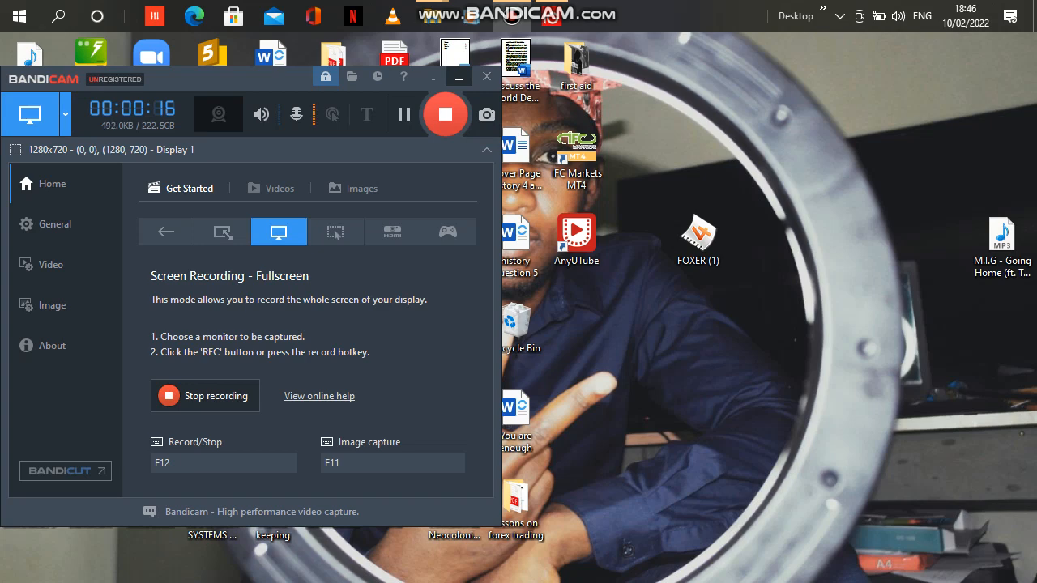
Minimize the recorder window and open the Downloads folder in File Explorer.
{"action": "left_click", "coordinate": [458, 76]}
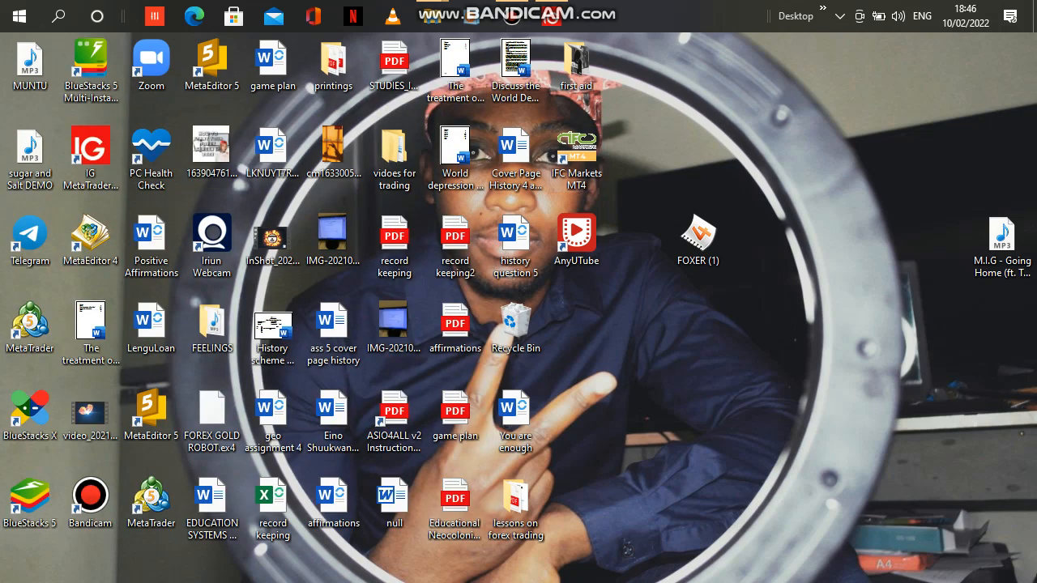
{"action": "mouse_move", "coordinate": [431, 16]}
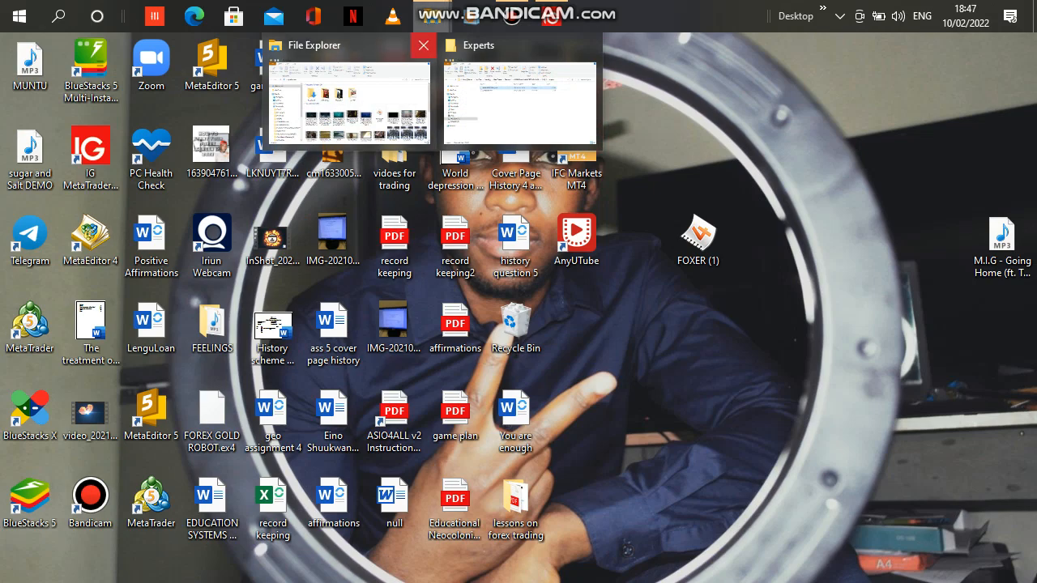
{"action": "left_click", "coordinate": [348, 97]}
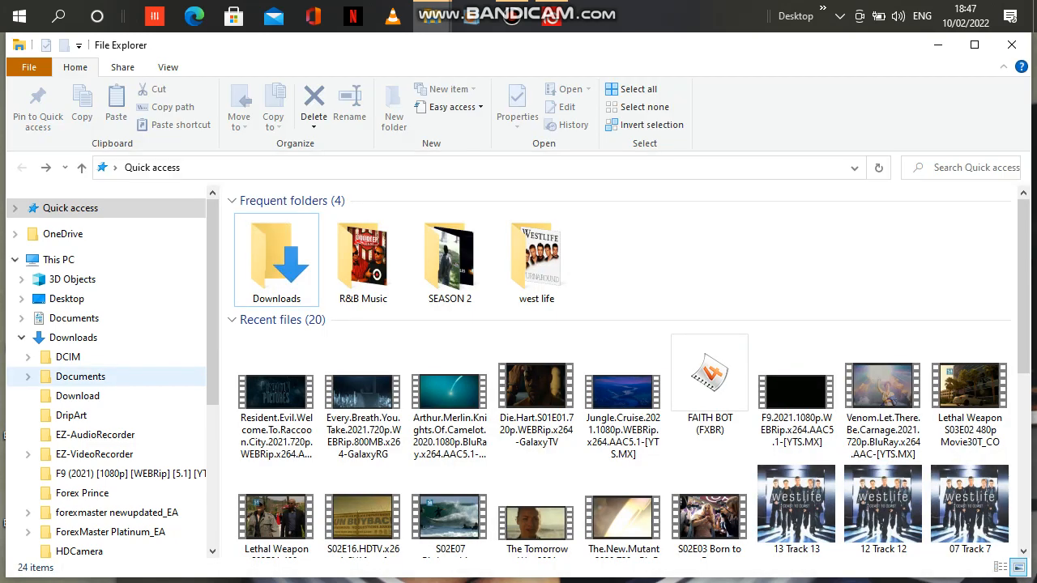
{"action": "left_click", "coordinate": [73, 338]}
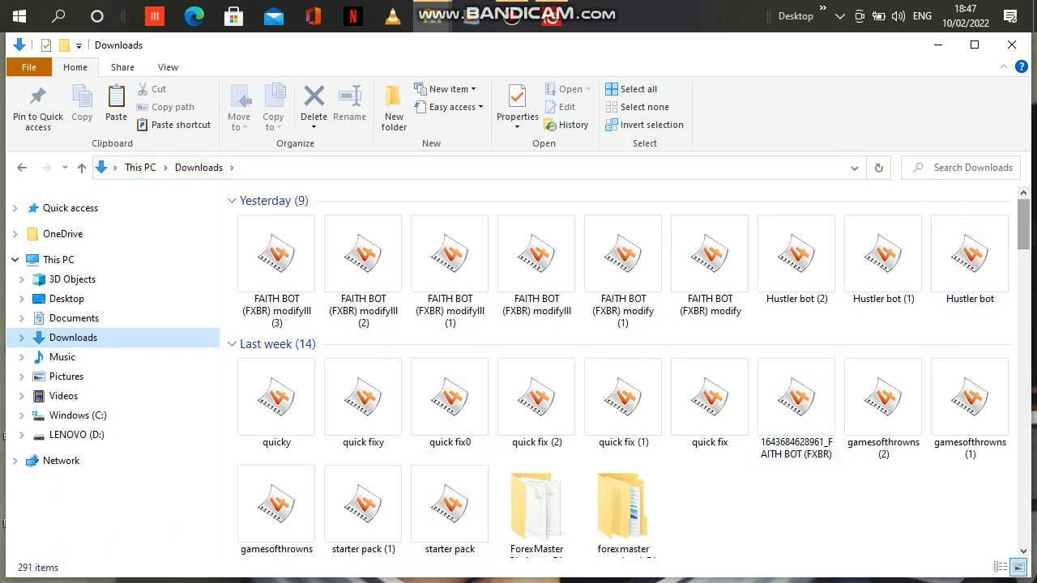
Find the file FAITH BOT (FXBR).ex4 in Downloads and copy it.
{"action": "scroll", "coordinate": [878, 222], "scroll_direction": "down", "scroll_amount": 3}
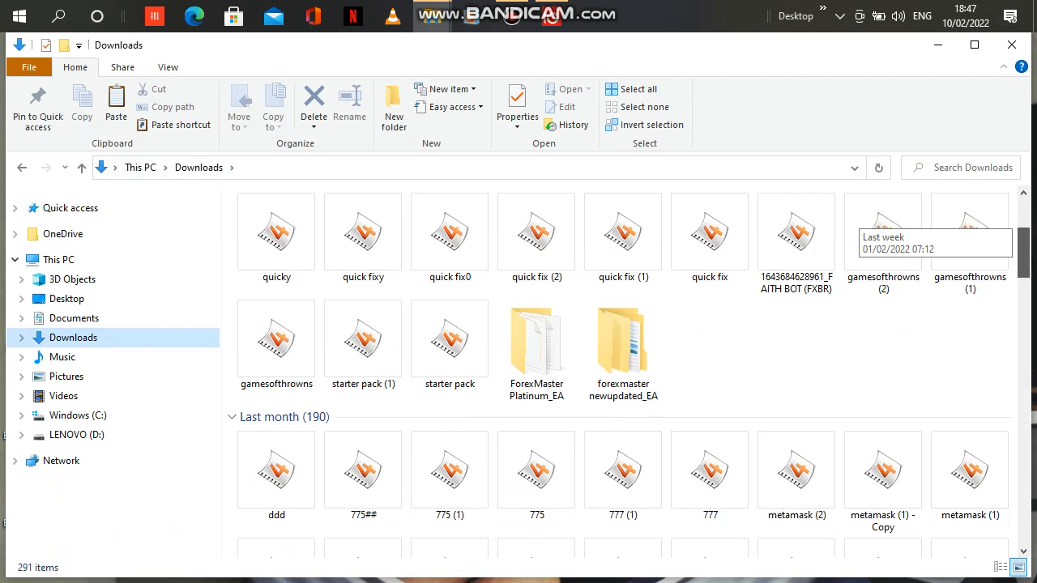
{"action": "scroll", "coordinate": [878, 223], "scroll_direction": "down", "scroll_amount": 2}
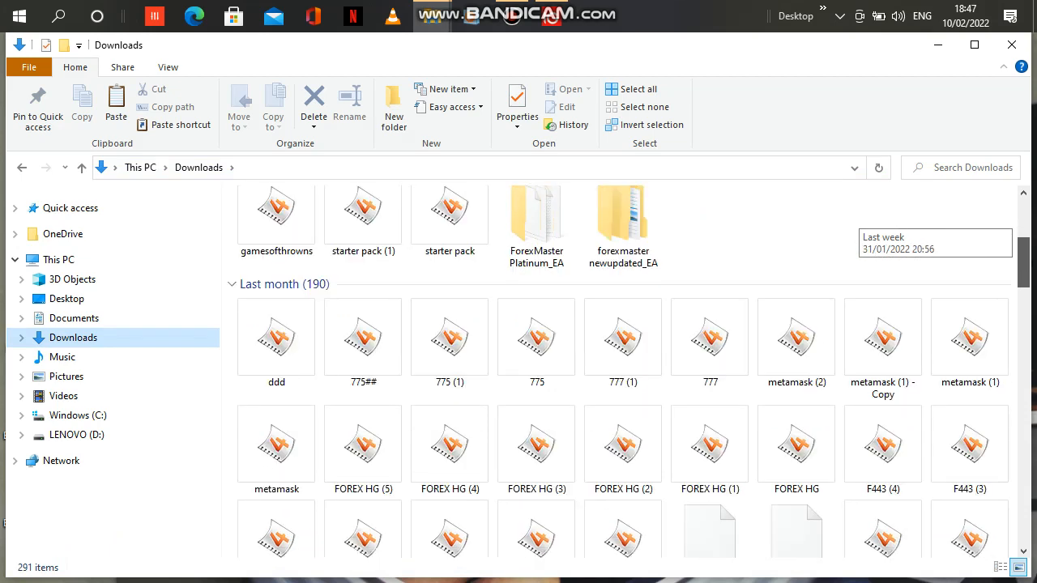
{"action": "scroll", "coordinate": [879, 223], "scroll_direction": "down", "scroll_amount": 3}
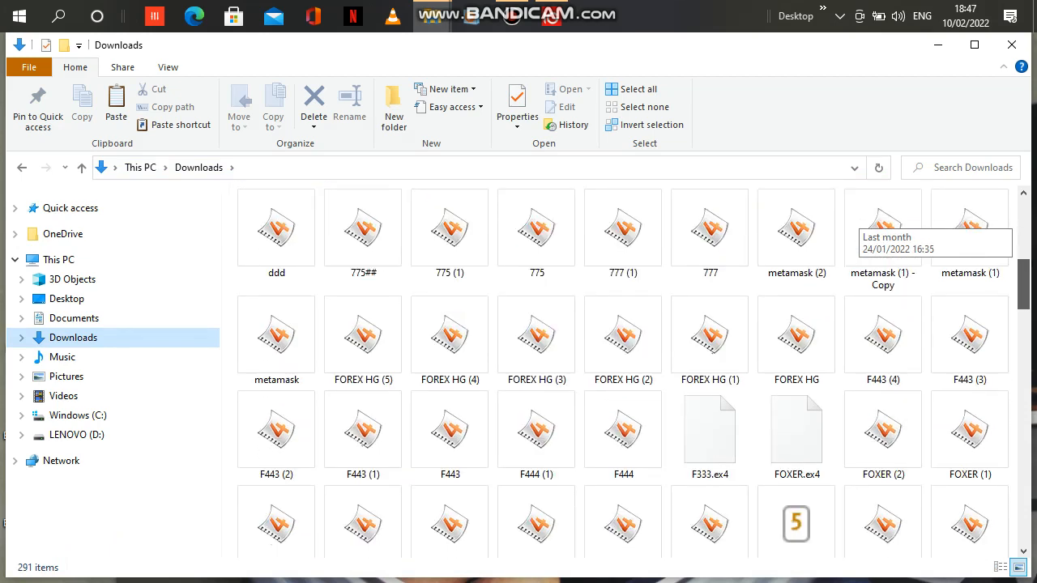
{"action": "scroll", "coordinate": [879, 223], "scroll_direction": "down", "scroll_amount": 2}
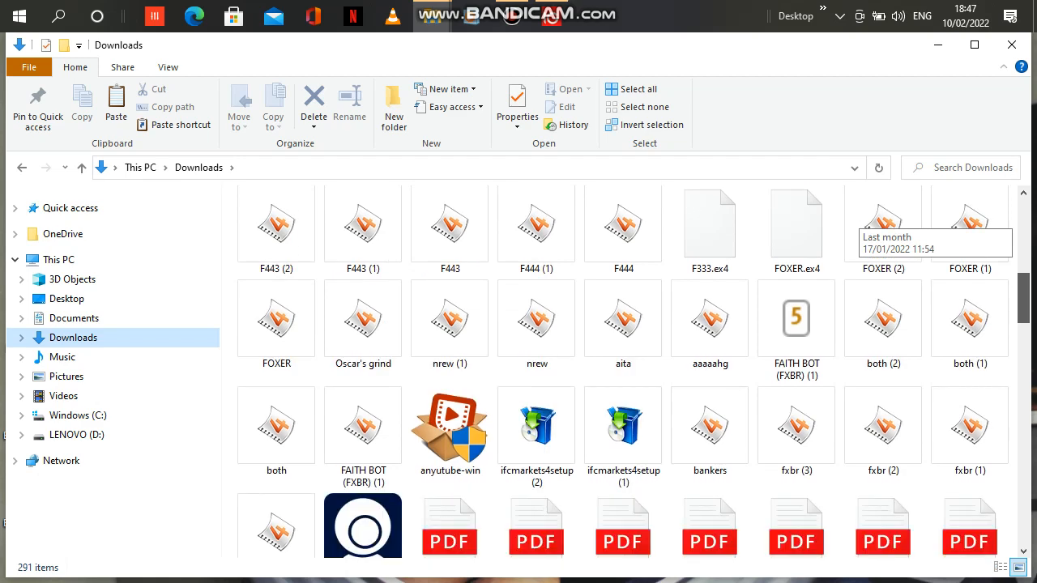
{"action": "scroll", "coordinate": [879, 243], "scroll_direction": "down", "scroll_amount": 1}
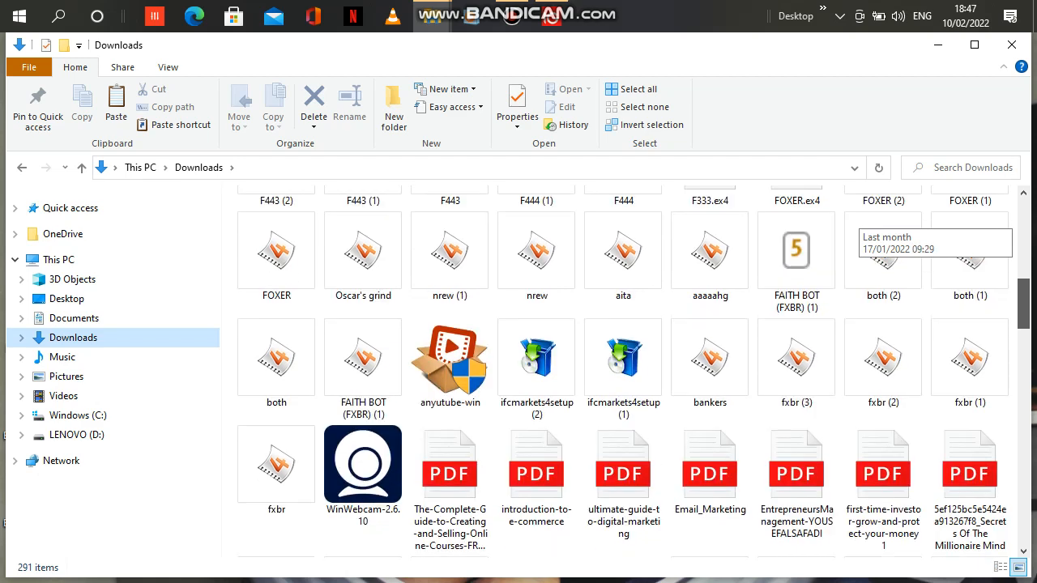
{"action": "scroll", "coordinate": [879, 243], "scroll_direction": "down", "scroll_amount": 3}
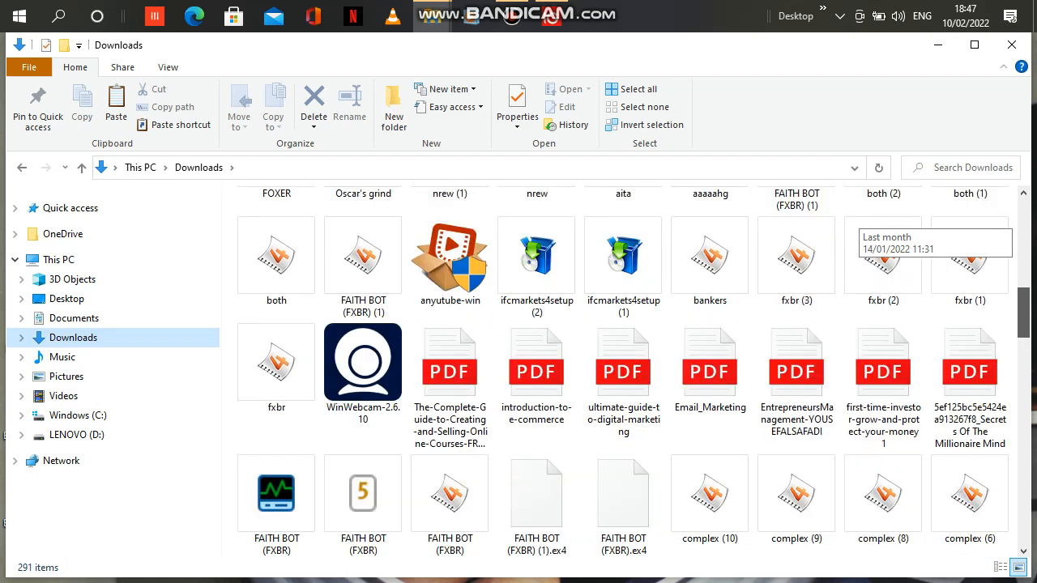
{"action": "scroll", "coordinate": [879, 243], "scroll_direction": "down", "scroll_amount": 1}
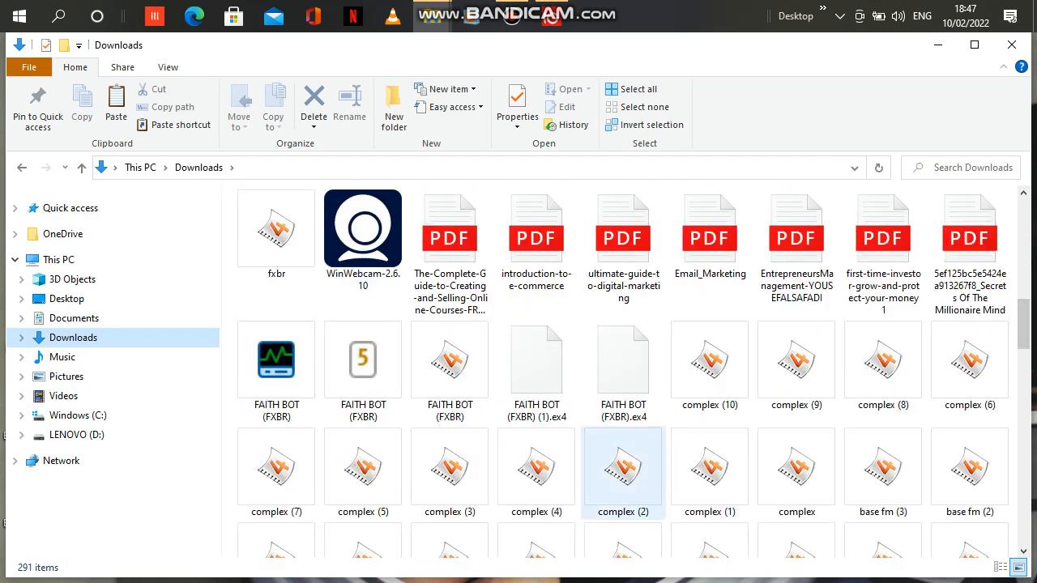
{"action": "left_click", "coordinate": [624, 369]}
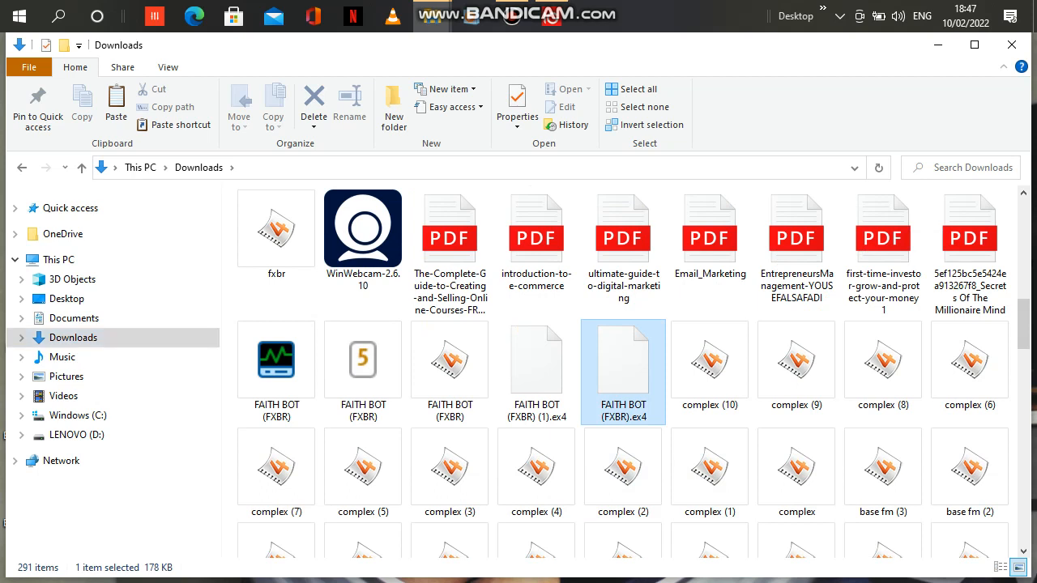
{"action": "right_click", "coordinate": [622, 400]}
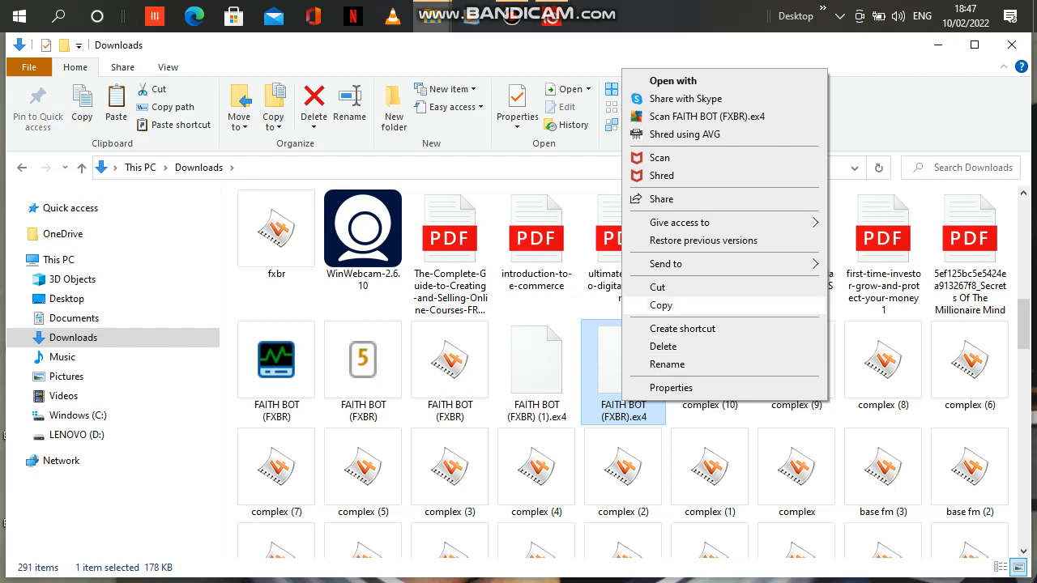
{"action": "left_click", "coordinate": [660, 306]}
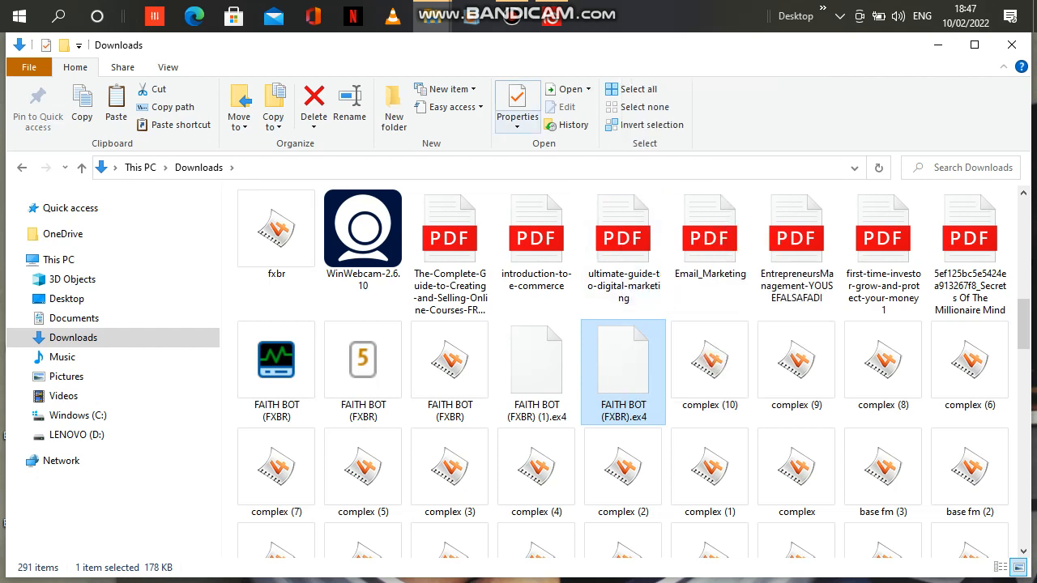
Switch to the IG MetaTrader 4 terminal and open its data folder in File Explorer.
{"action": "left_click", "coordinate": [551, 16]}
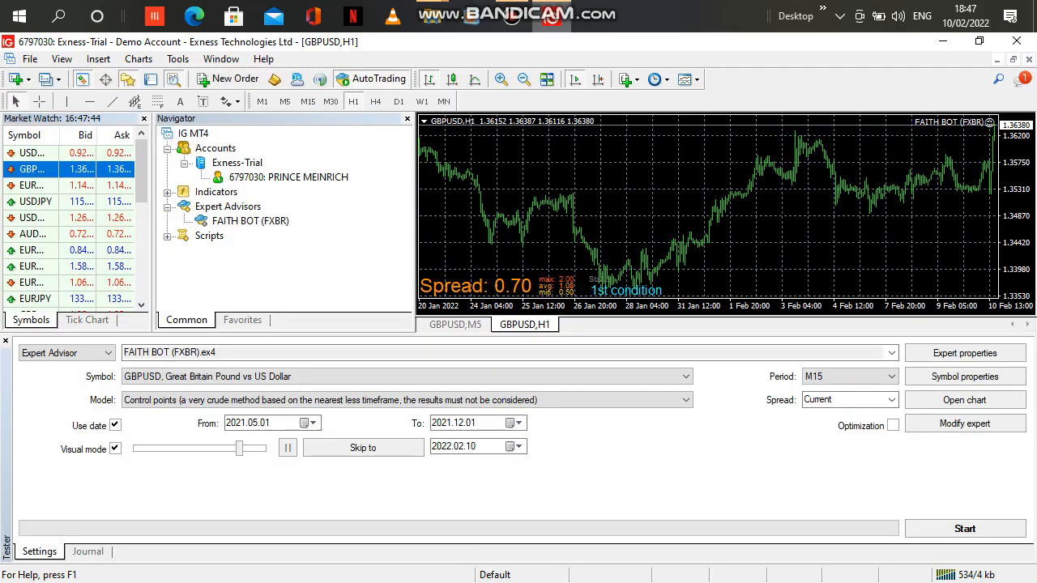
{"action": "left_click", "coordinate": [30, 58]}
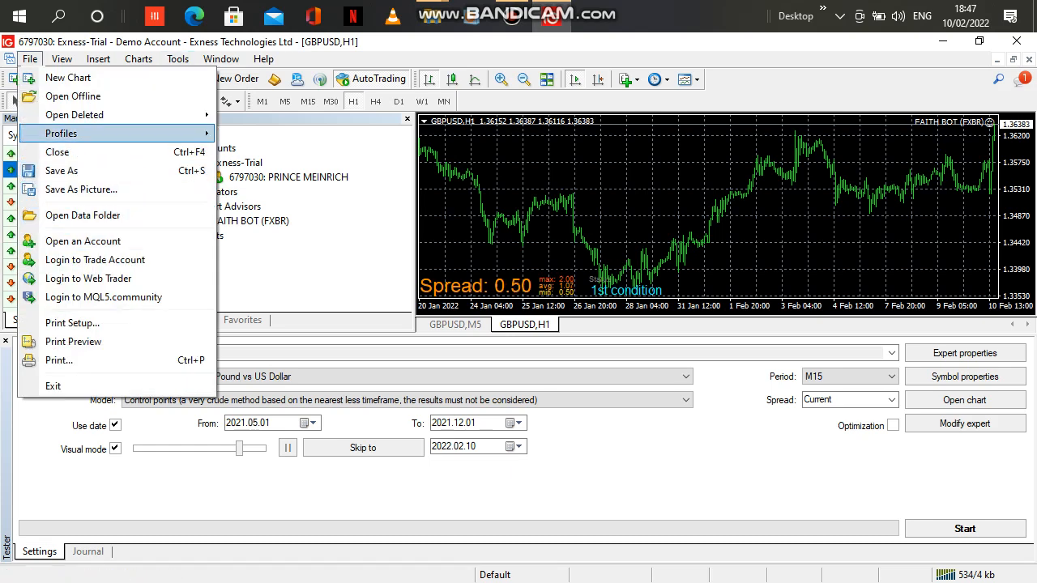
{"action": "left_click", "coordinate": [82, 215]}
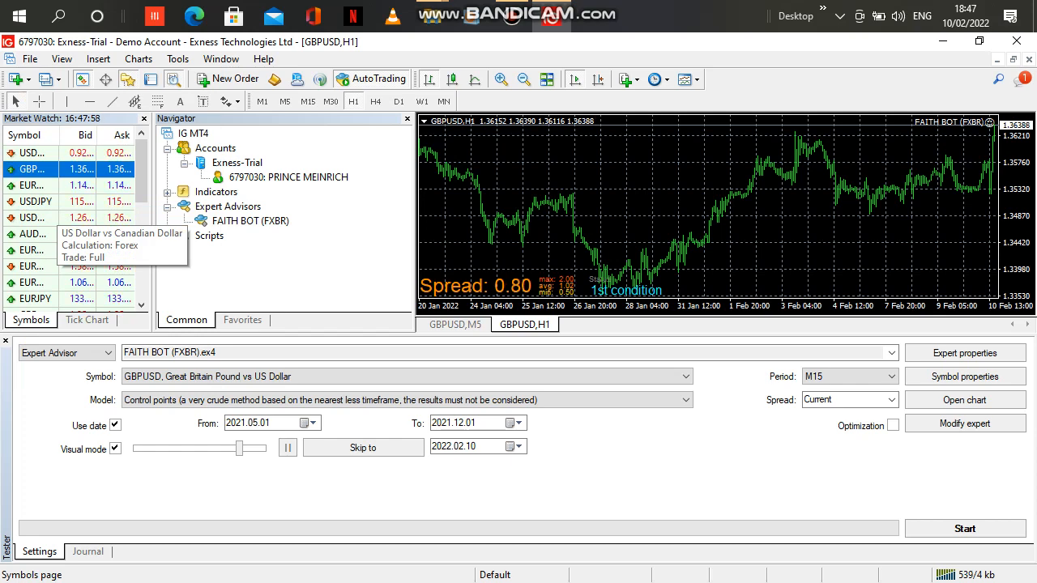
{"action": "left_click", "coordinate": [433, 17]}
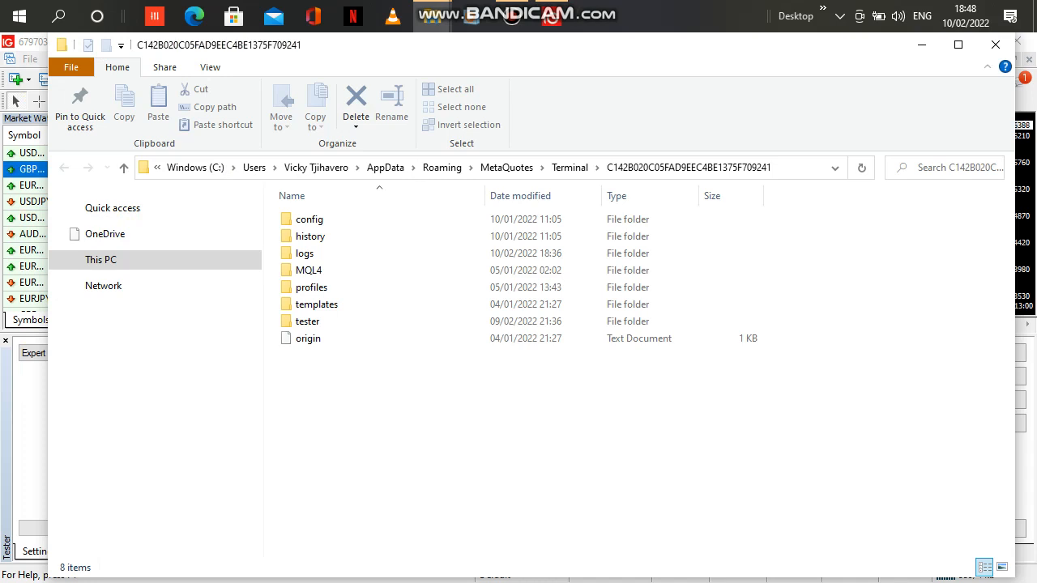
Go to the Experts folder inside MQL4 in the terminal's data folder.
{"action": "left_click", "coordinate": [308, 270]}
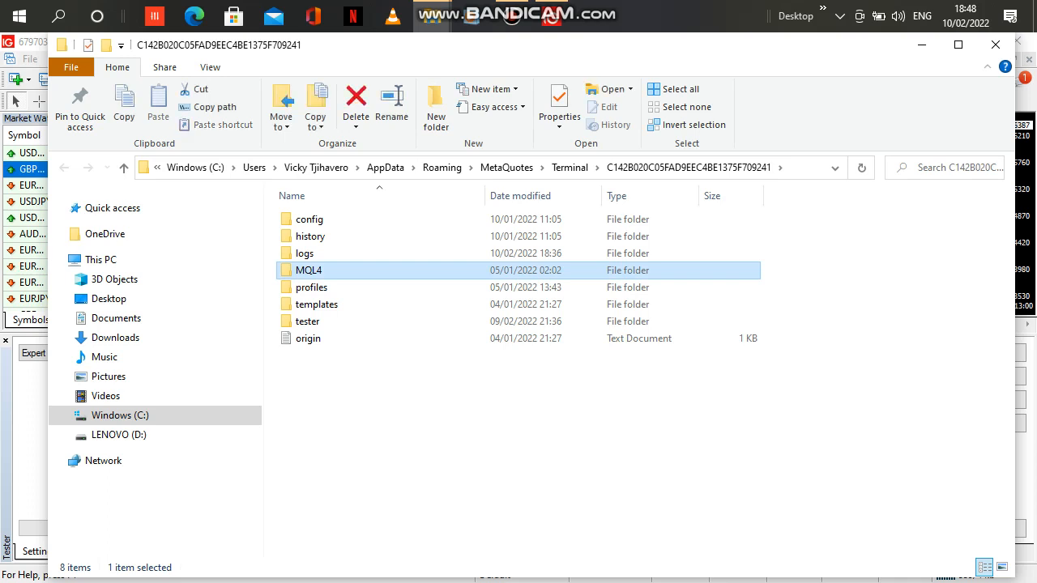
{"action": "key", "text": "Return"}
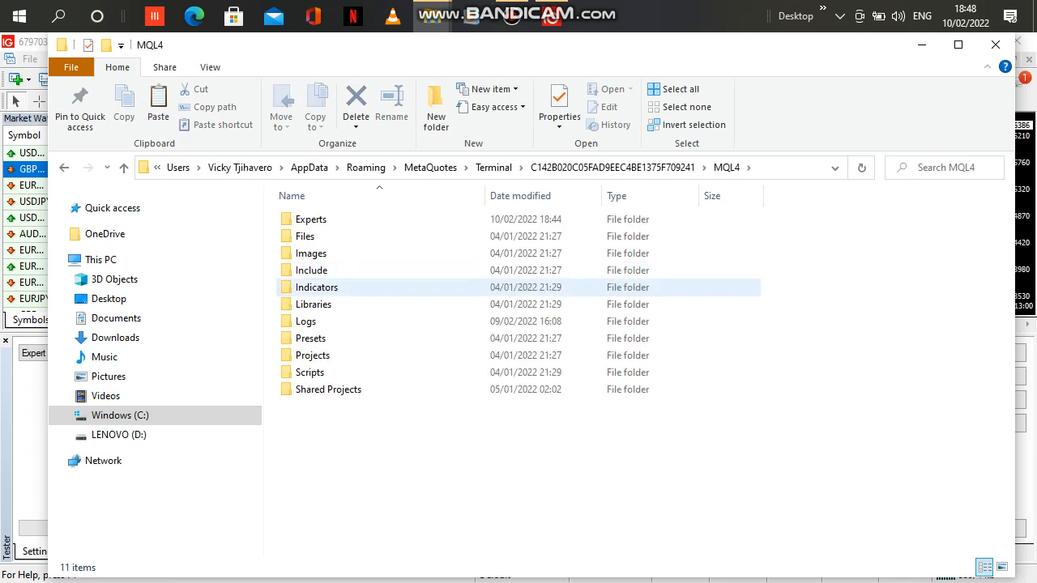
{"action": "left_click", "coordinate": [311, 220]}
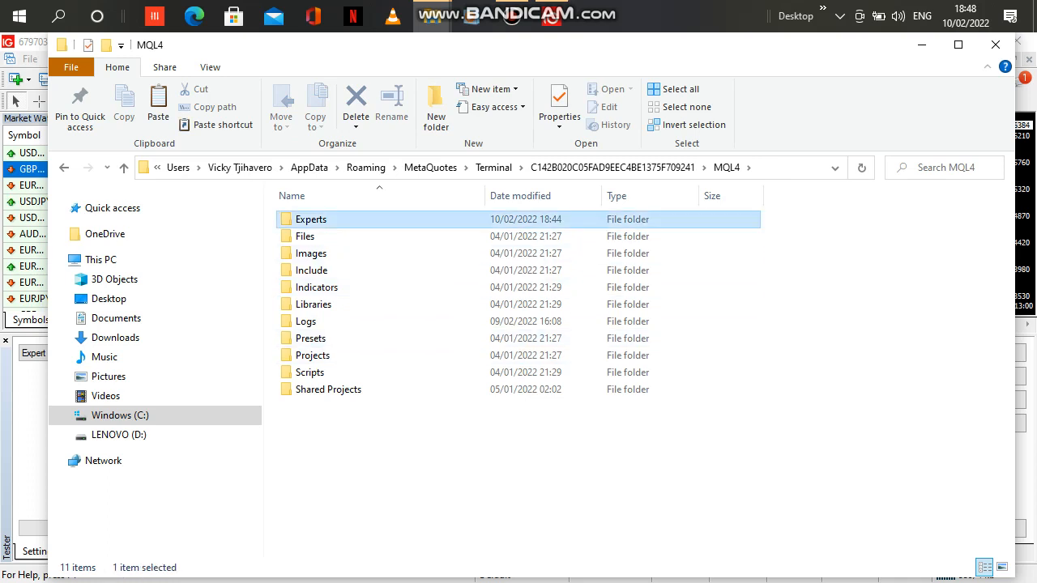
{"action": "key", "text": "Return"}
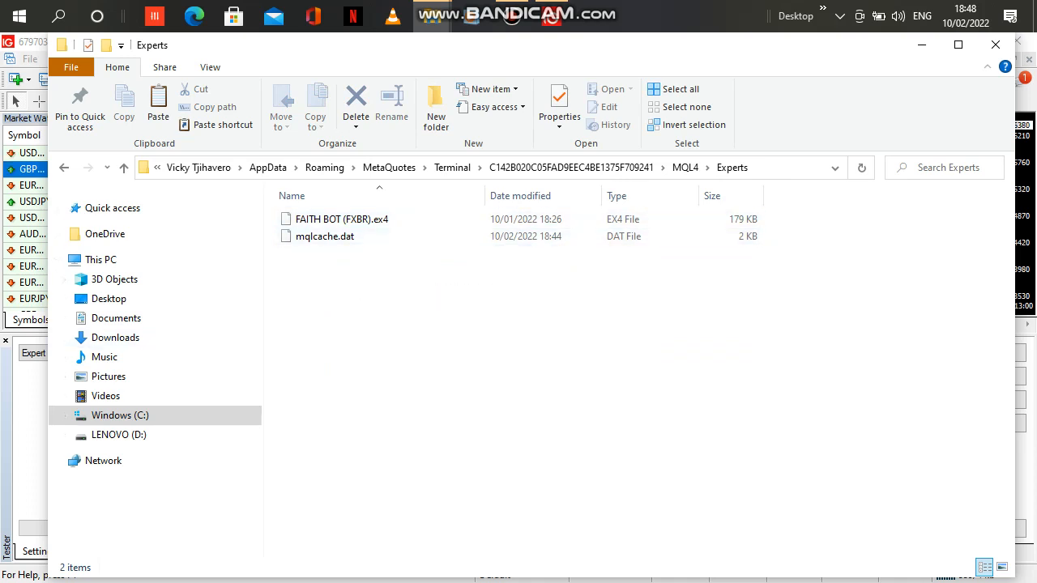
Paste the copied robot file into the Experts folder, skipping the file that already exists there.
{"action": "right_click", "coordinate": [316, 269]}
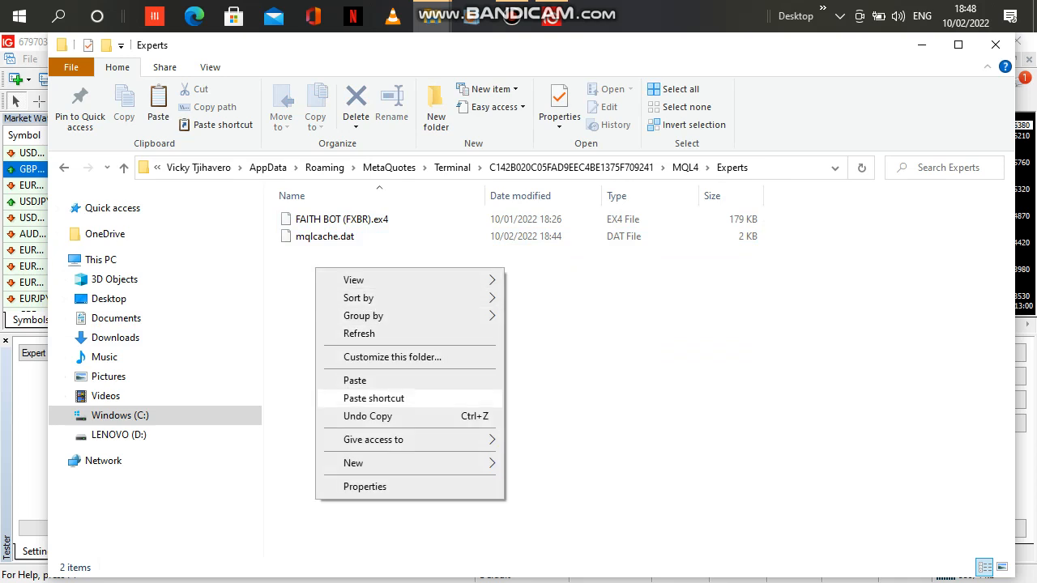
{"action": "left_click", "coordinate": [355, 381]}
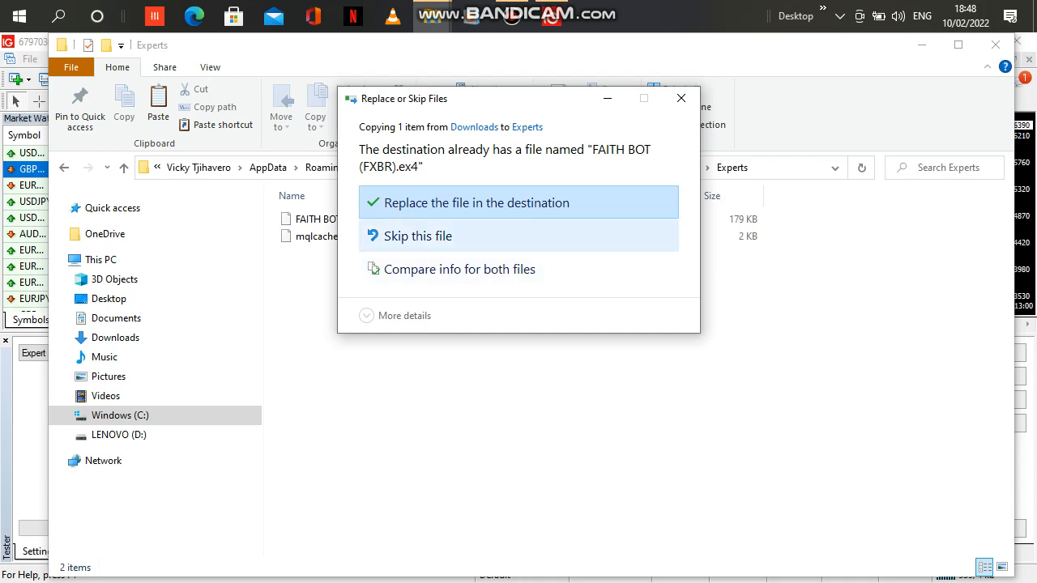
{"action": "left_click", "coordinate": [478, 236]}
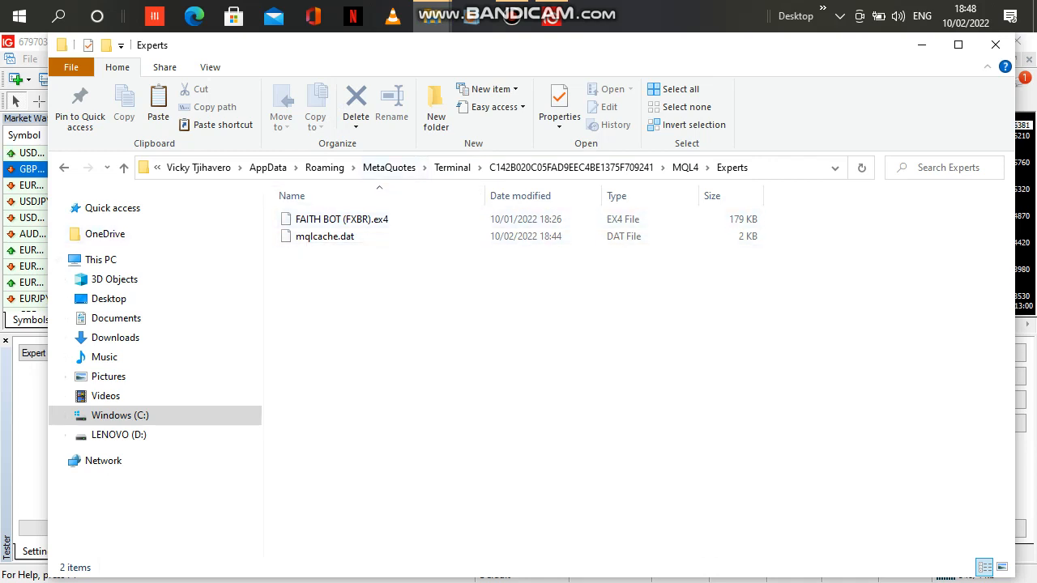
Switch back to MetaTrader 4 and refresh the Expert Advisors list in the Navigator.
{"action": "left_click", "coordinate": [551, 16]}
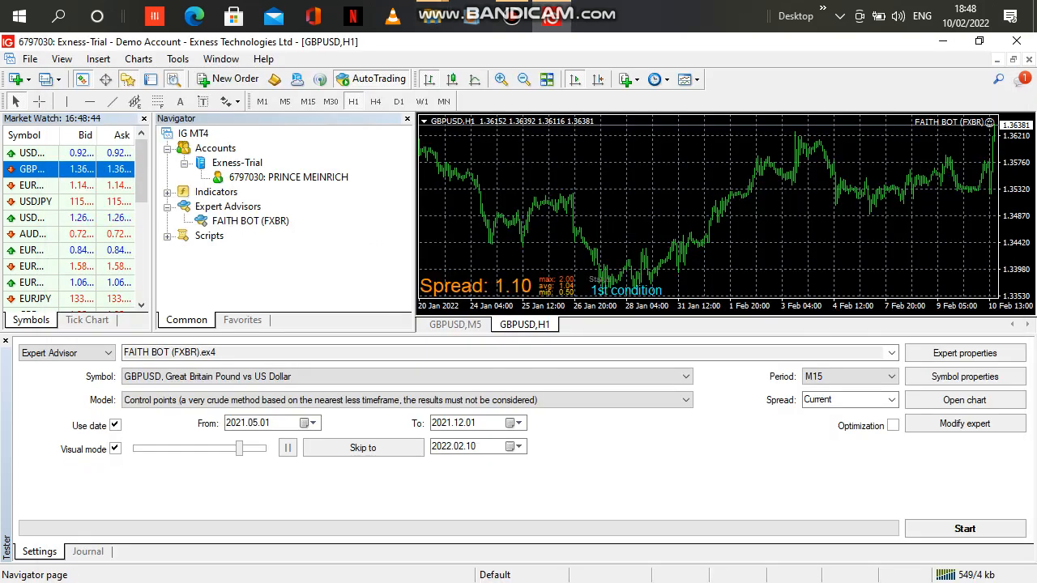
{"action": "right_click", "coordinate": [172, 207]}
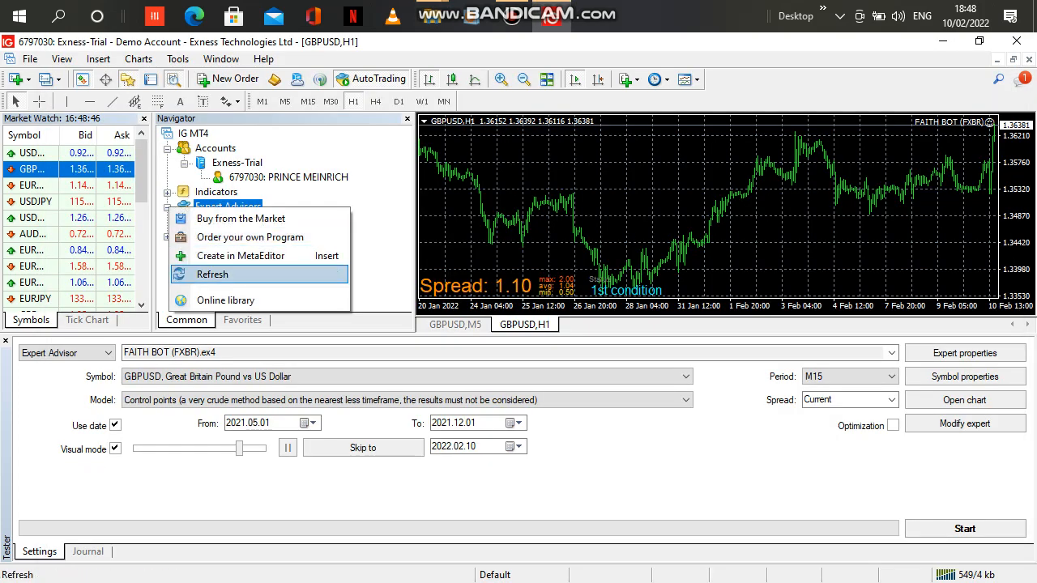
{"action": "left_click", "coordinate": [212, 274]}
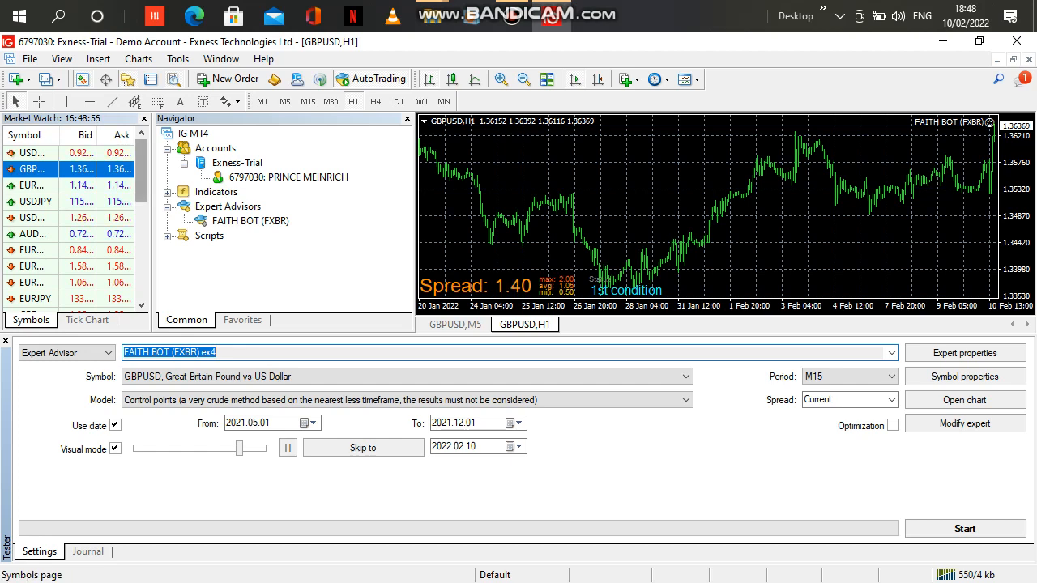
Open a new chart window for USDJPY from the Market Watch symbols.
{"action": "scroll", "coordinate": [73, 227], "scroll_direction": "down", "scroll_amount": 5}
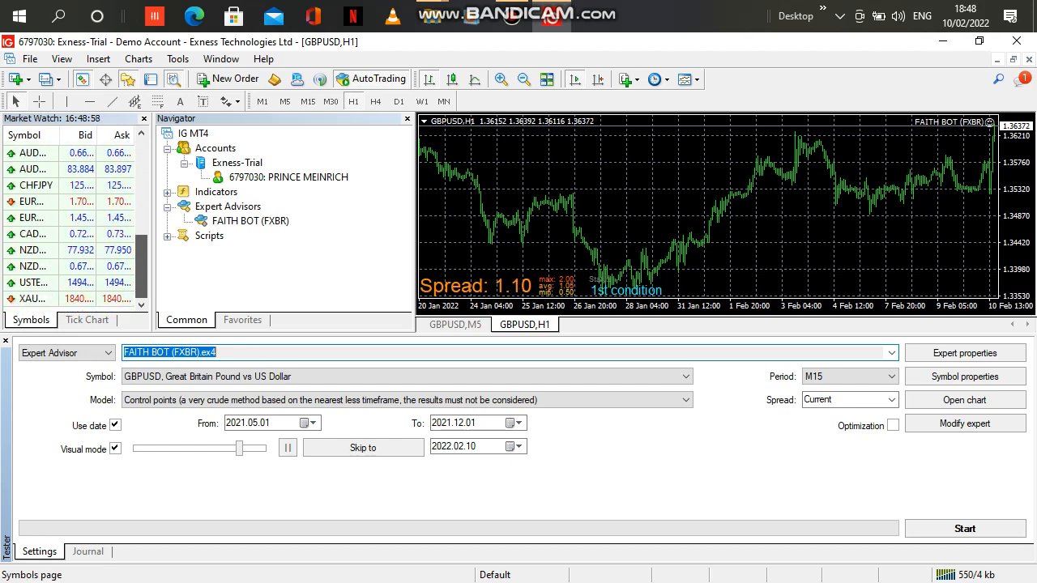
{"action": "scroll", "coordinate": [73, 226], "scroll_direction": "up", "scroll_amount": 5}
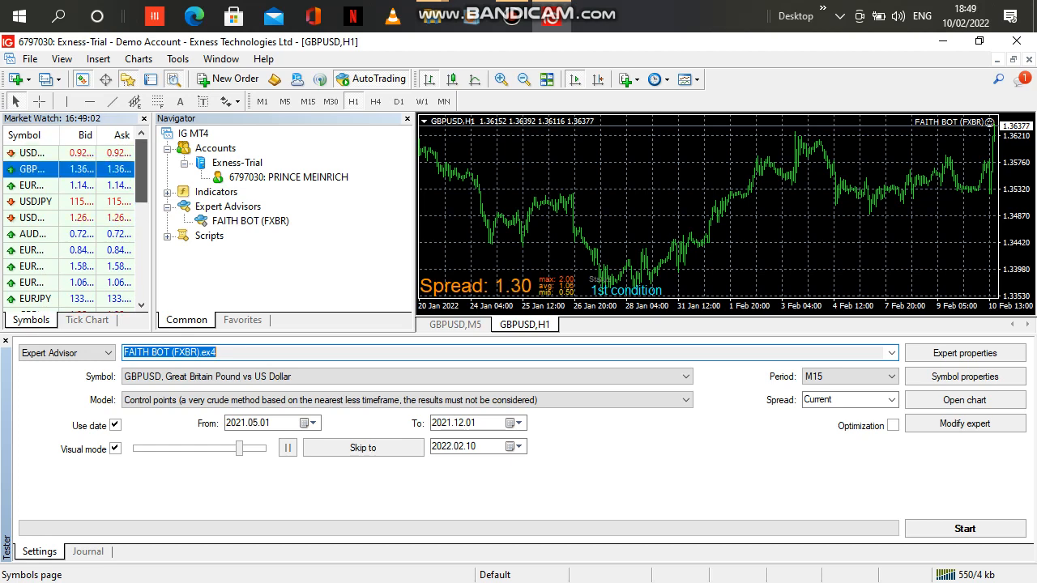
{"action": "scroll", "coordinate": [73, 222], "scroll_direction": "down", "scroll_amount": 3}
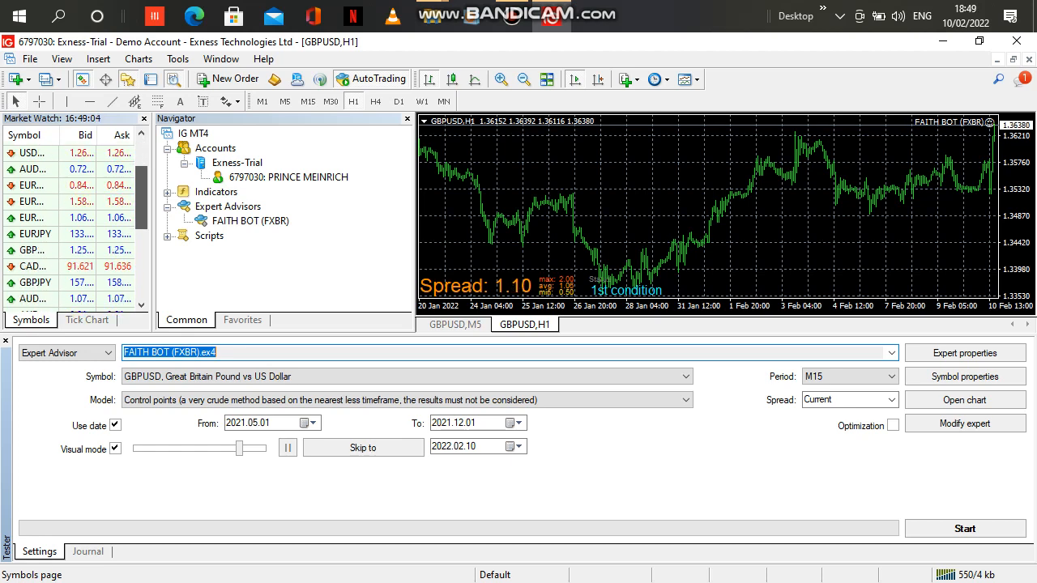
{"action": "scroll", "coordinate": [73, 223], "scroll_direction": "up", "scroll_amount": 2}
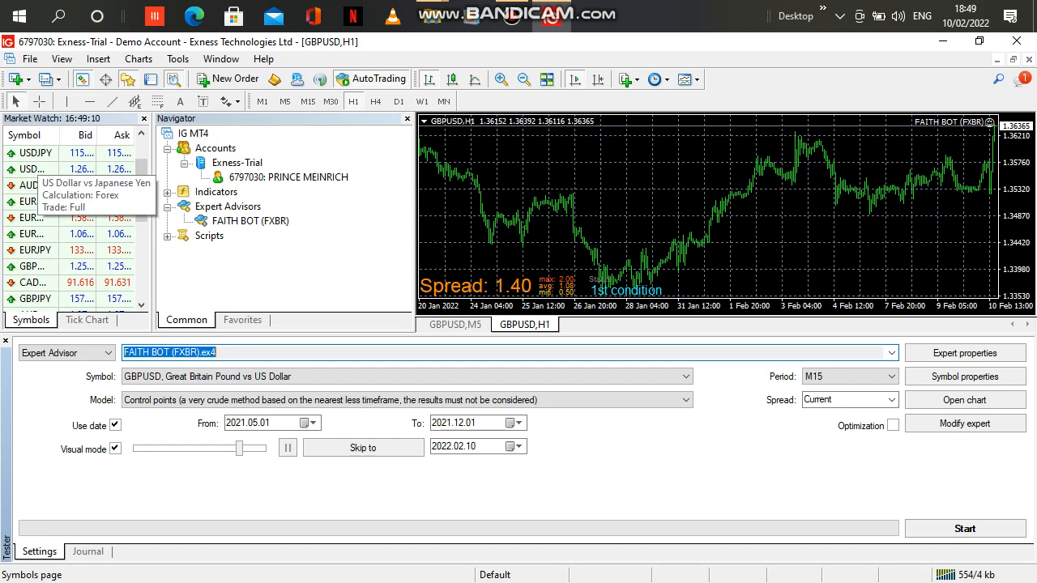
{"action": "right_click", "coordinate": [38, 153]}
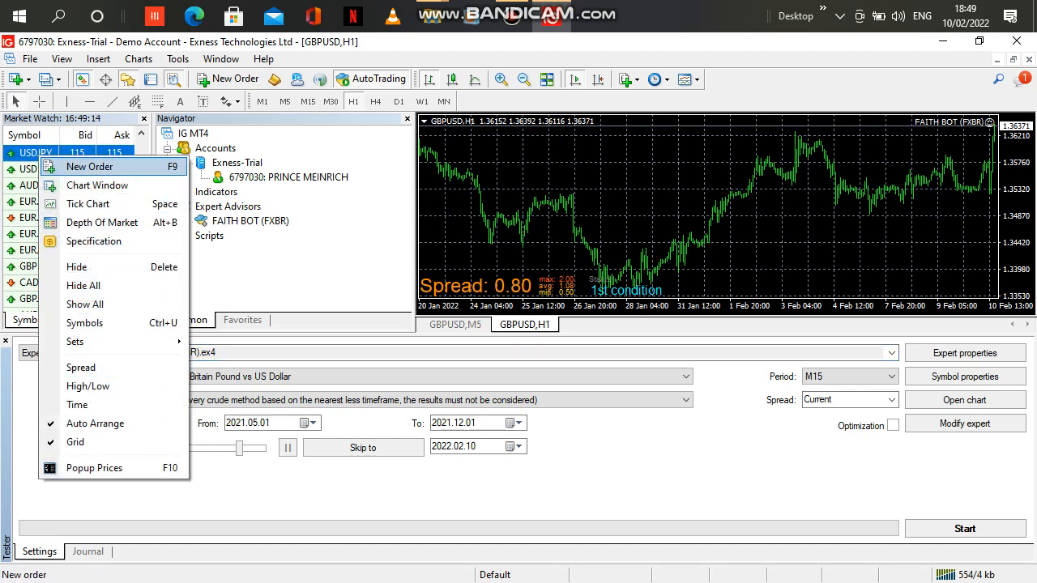
{"action": "left_click", "coordinate": [98, 185]}
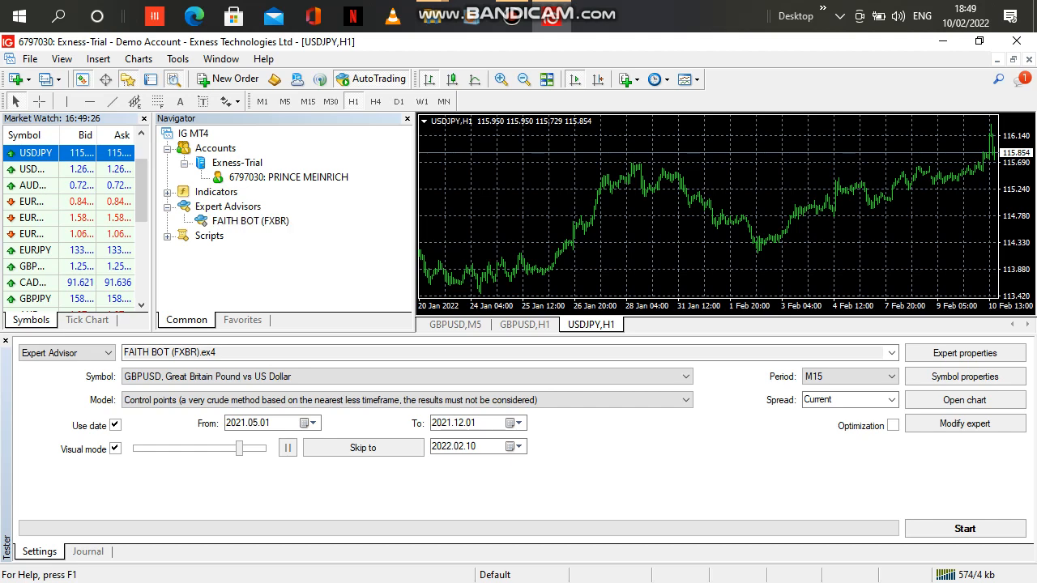
Attach the FAITH BOT (FXBR) expert to the USDJPY chart, allowing DLL imports and modification of Signals settings.
{"action": "double_click", "coordinate": [251, 221]}
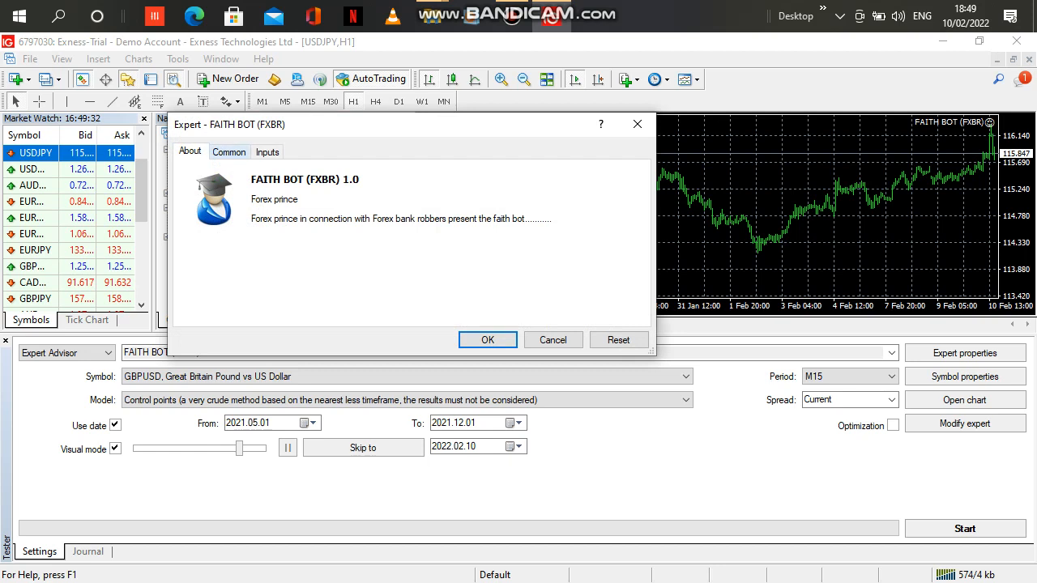
{"action": "left_click", "coordinate": [229, 152]}
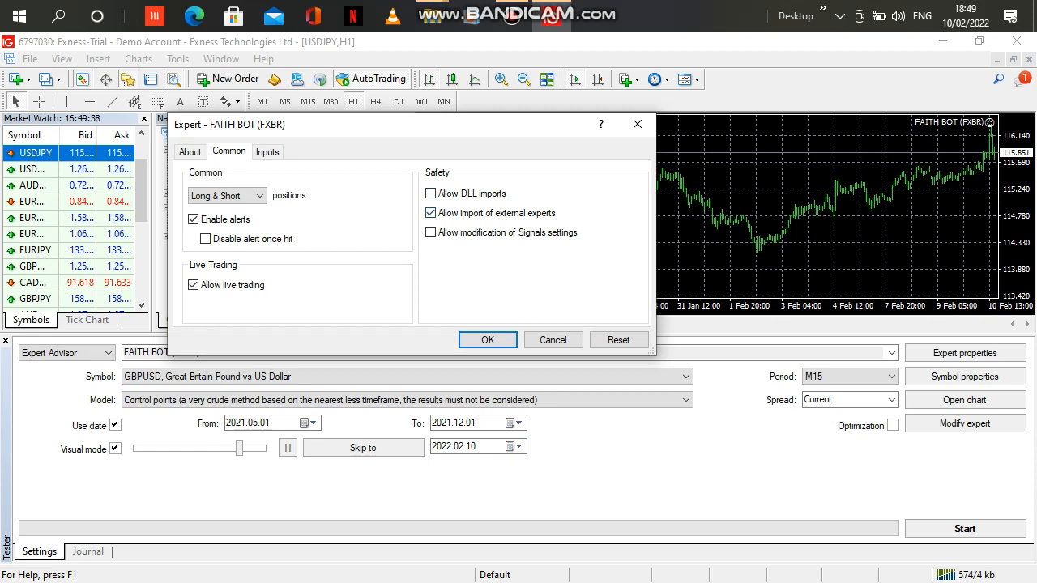
{"action": "left_click", "coordinate": [430, 193]}
{"action": "left_click", "coordinate": [430, 233]}
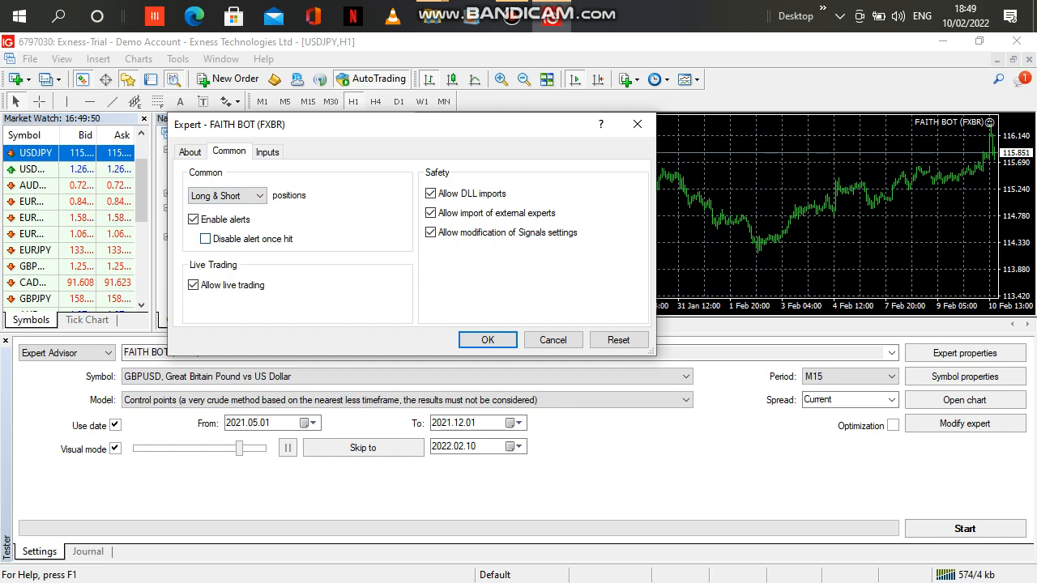
{"action": "key", "text": "Return"}
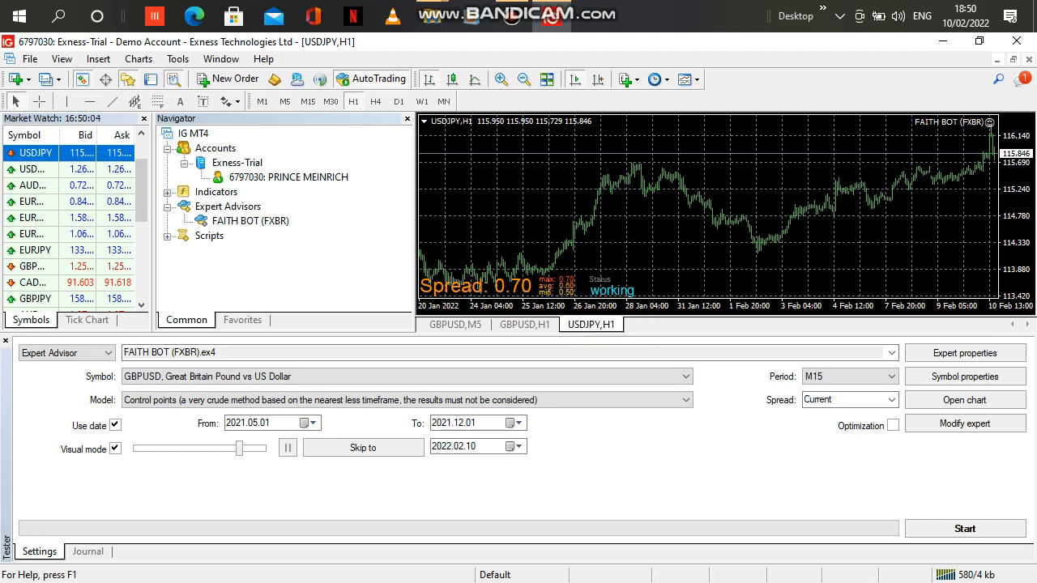
Switch AutoTrading off and back on.
{"action": "left_click", "coordinate": [356, 79]}
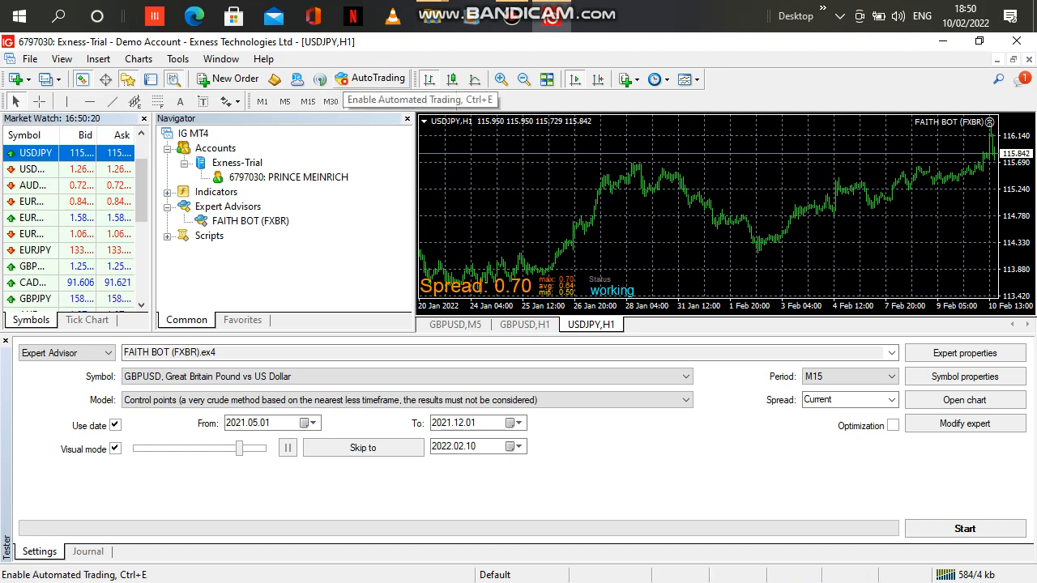
{"action": "left_click", "coordinate": [371, 79]}
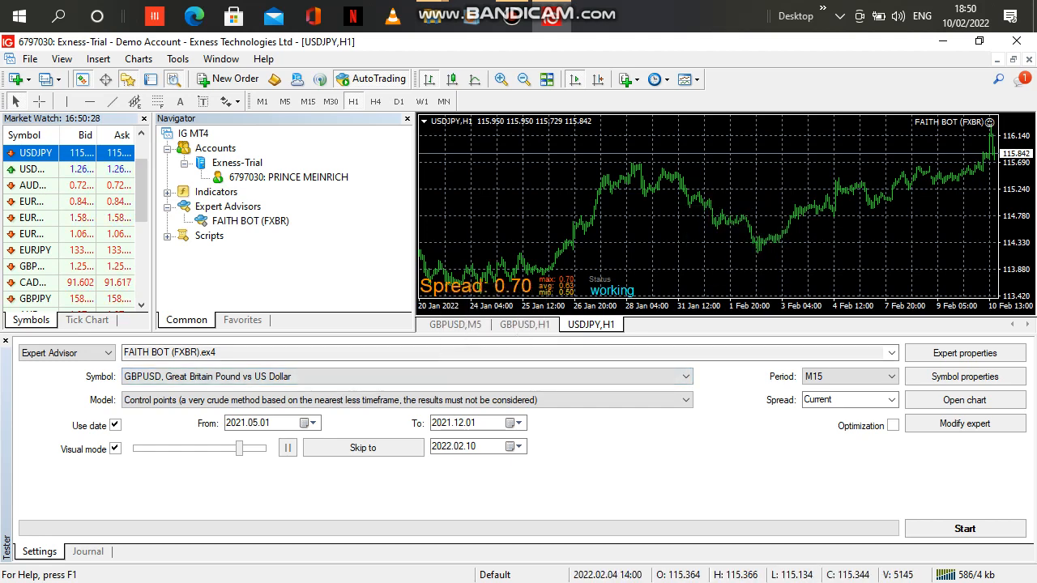
Look back through the earlier price history on the USDJPY chart.
{"action": "left_click_drag", "start_coordinate": [643, 210], "coordinate": [696, 211]}
{"action": "left_click_drag", "start_coordinate": [566, 210], "coordinate": [919, 210]}
{"action": "left_click_drag", "start_coordinate": [683, 211], "coordinate": [1025, 211]}
{"action": "left_click_drag", "start_coordinate": [748, 210], "coordinate": [859, 210]}
{"action": "left_click_drag", "start_coordinate": [713, 211], "coordinate": [885, 210]}
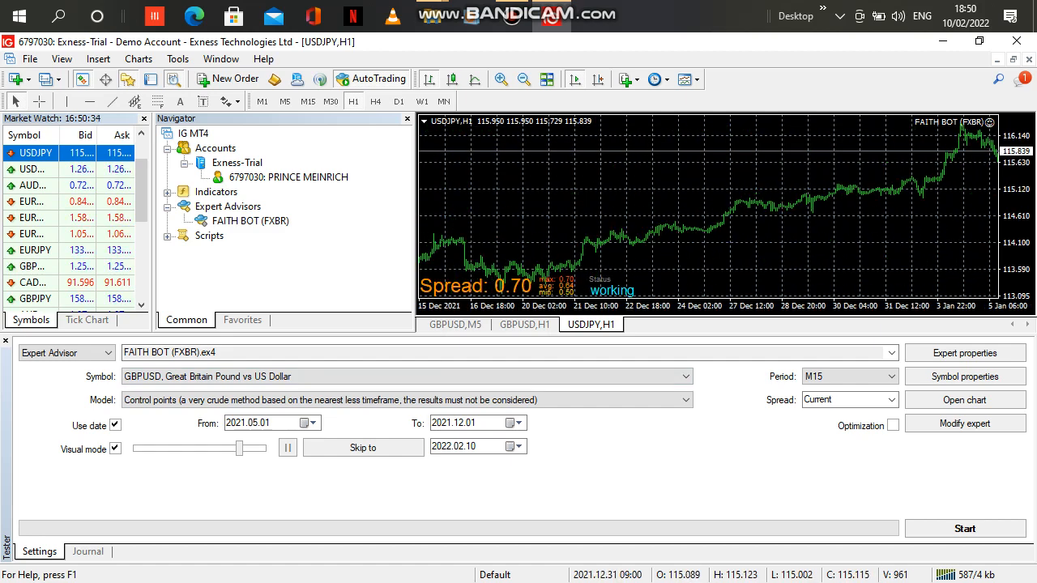
{"action": "left_click_drag", "start_coordinate": [595, 211], "coordinate": [853, 211]}
{"action": "left_click_drag", "start_coordinate": [660, 211], "coordinate": [765, 210]}
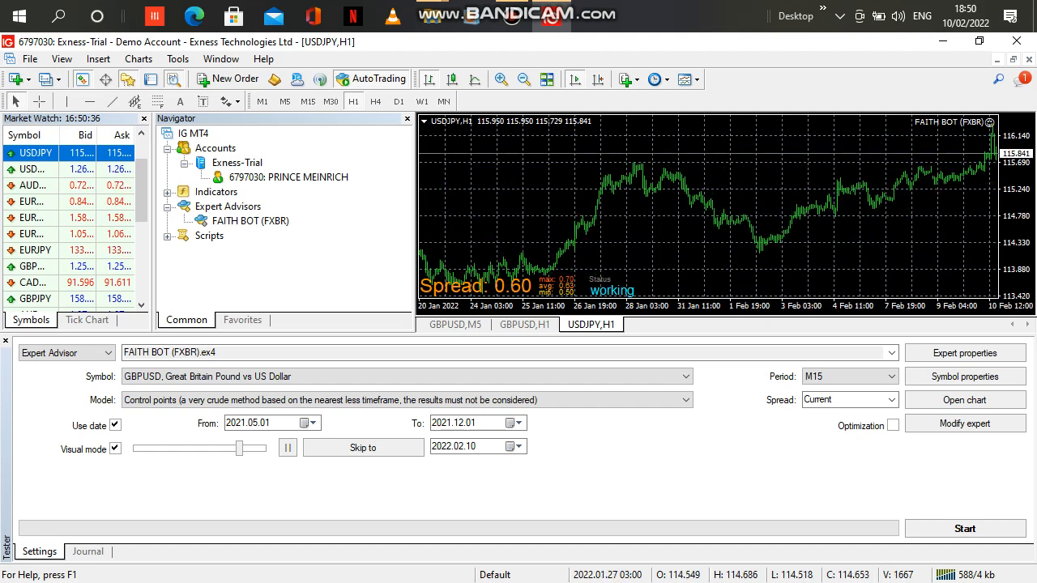
{"action": "left_click_drag", "start_coordinate": [590, 211], "coordinate": [842, 211]}
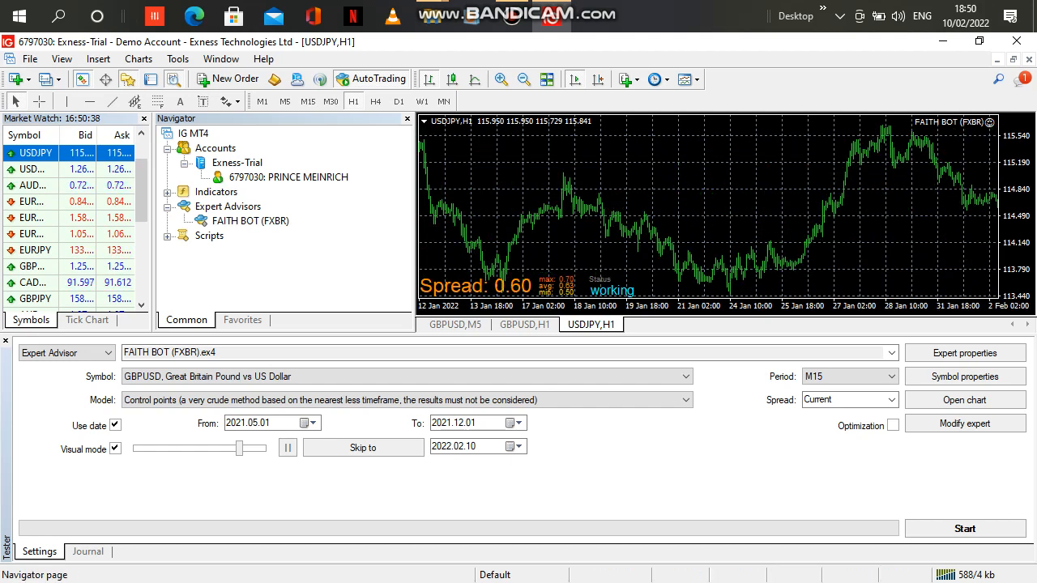
Open a new chart window for NZDJPY from the Market Watch symbols.
{"action": "scroll", "coordinate": [73, 227], "scroll_direction": "down", "scroll_amount": 5}
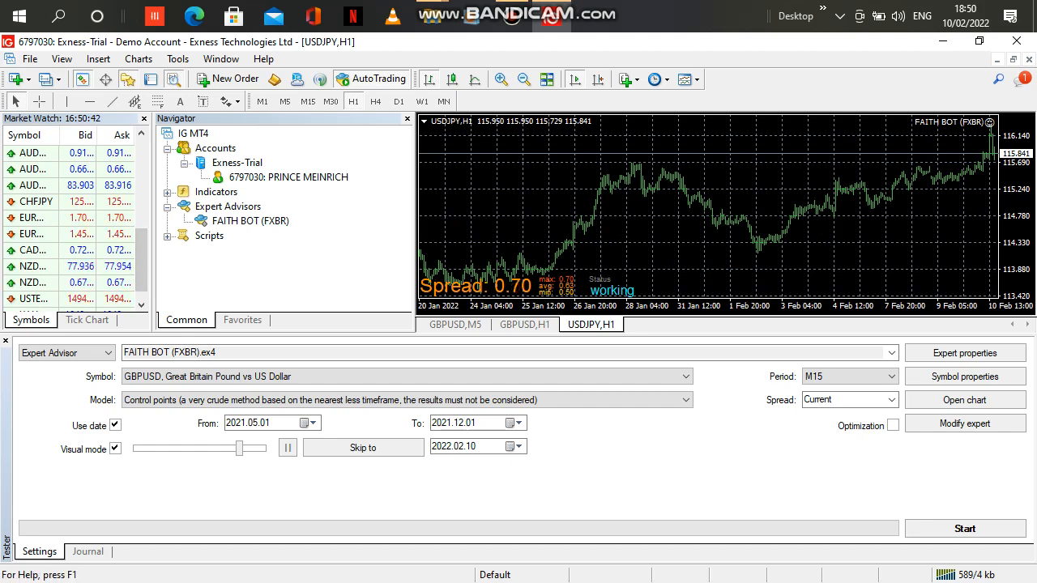
{"action": "left_click", "coordinate": [41, 266]}
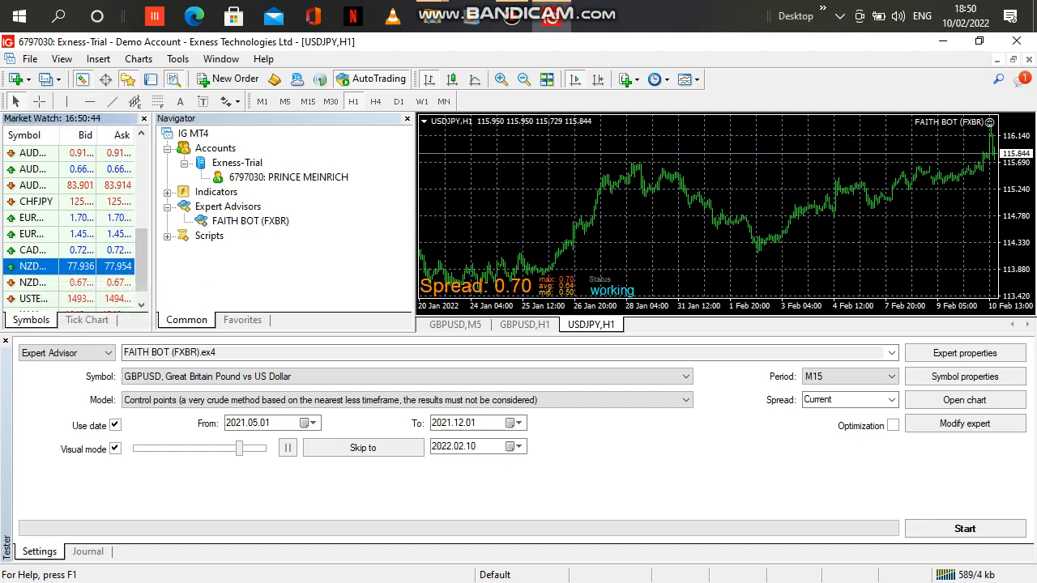
{"action": "right_click", "coordinate": [42, 261]}
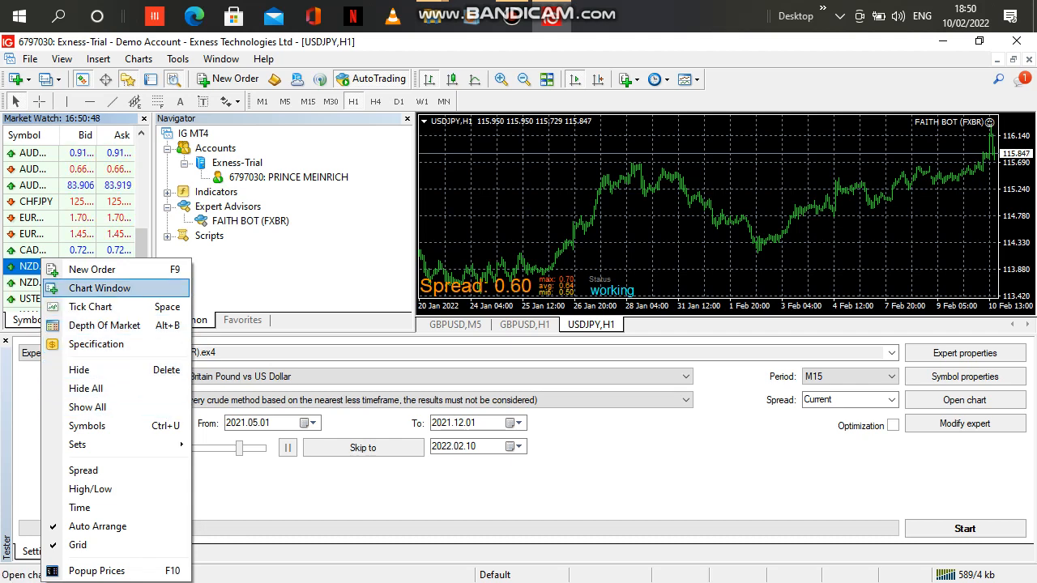
{"action": "left_click", "coordinate": [99, 288]}
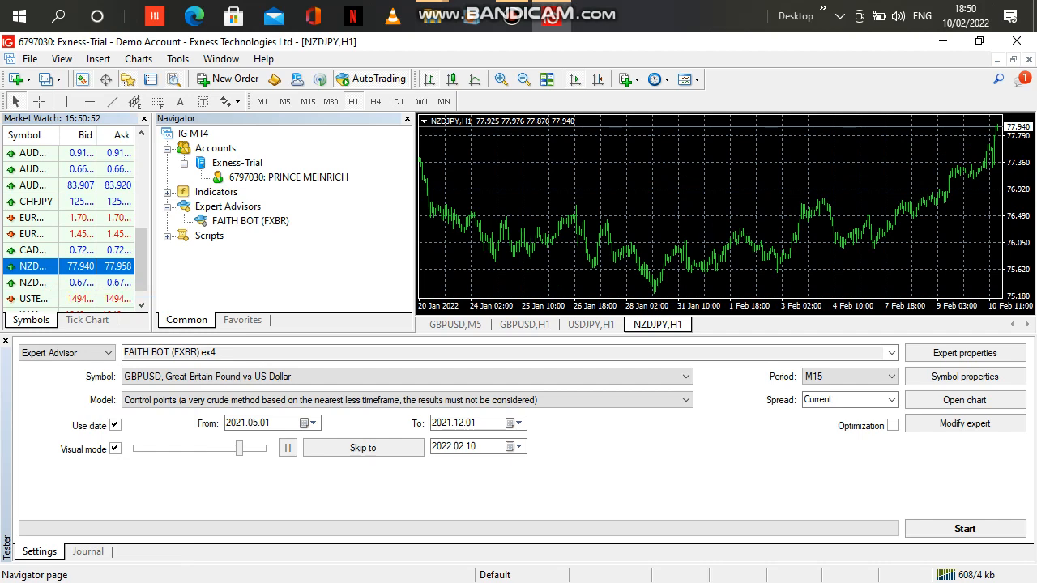
Add the FAITH BOT (FXBR) expert to the NZDJPY chart and allow DLL imports and modification of Signals settings.
{"action": "left_click_drag", "start_coordinate": [250, 221], "coordinate": [697, 212]}
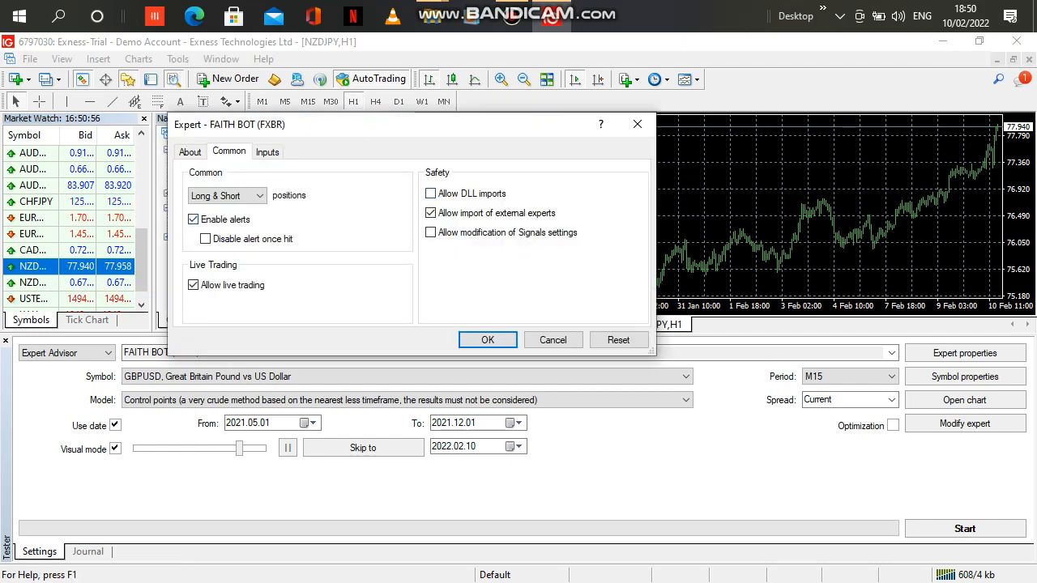
{"action": "left_click", "coordinate": [431, 194]}
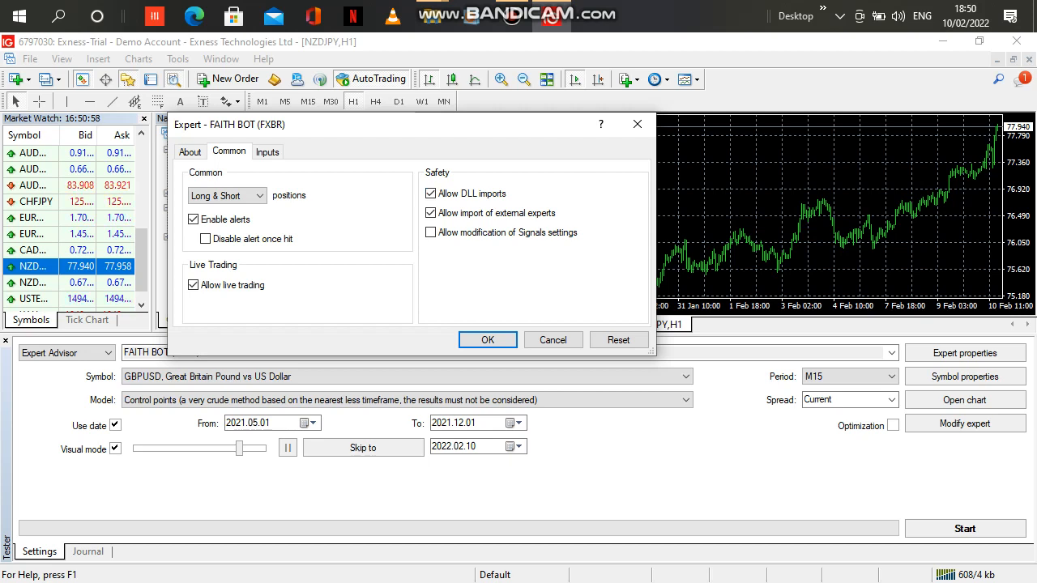
{"action": "left_click", "coordinate": [431, 233]}
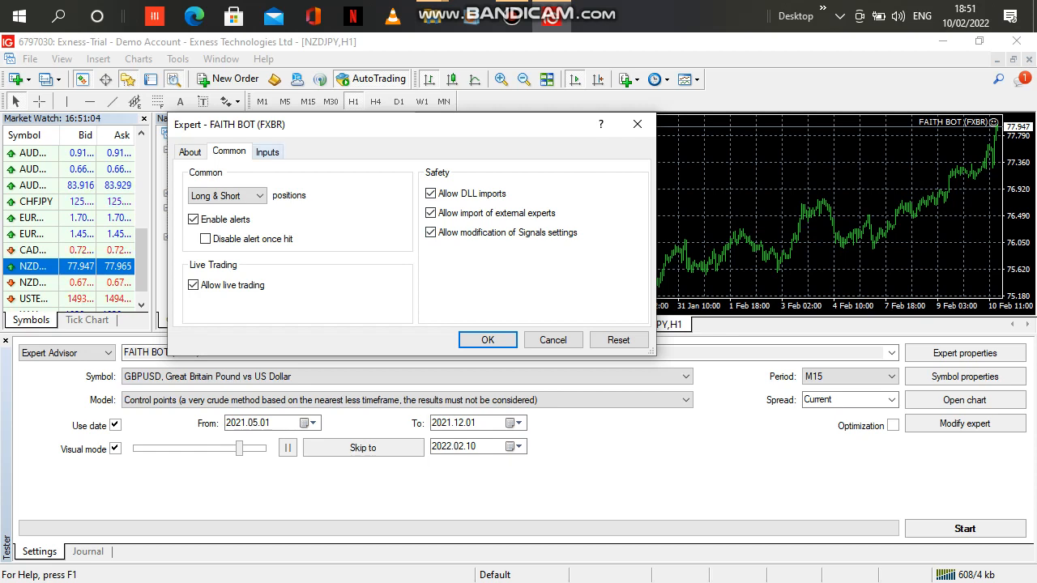
Set the expert's inp27_VolumeUpperLimit input to 0.01.
{"action": "left_click", "coordinate": [267, 152]}
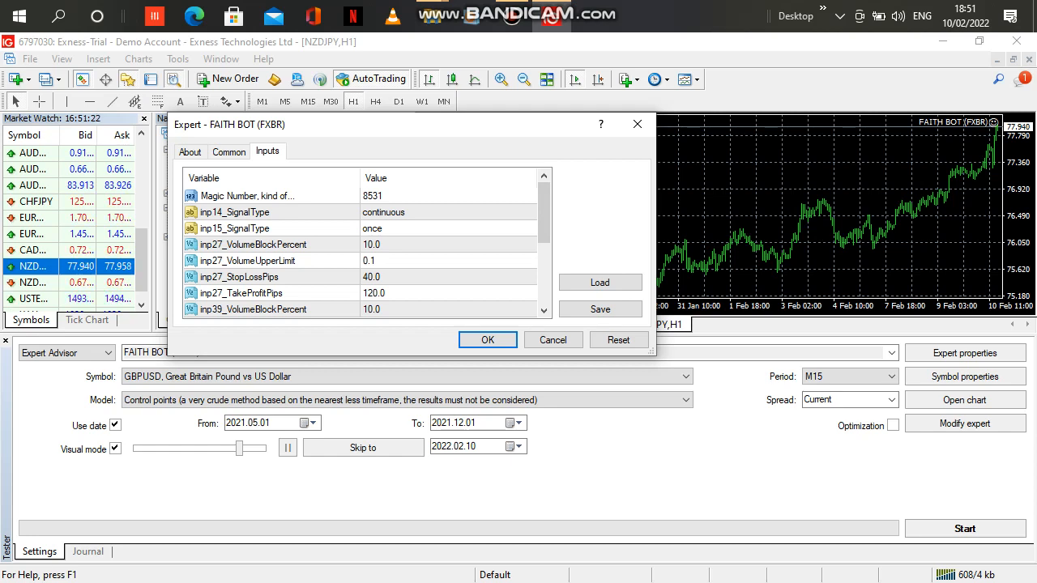
{"action": "double_click", "coordinate": [370, 261]}
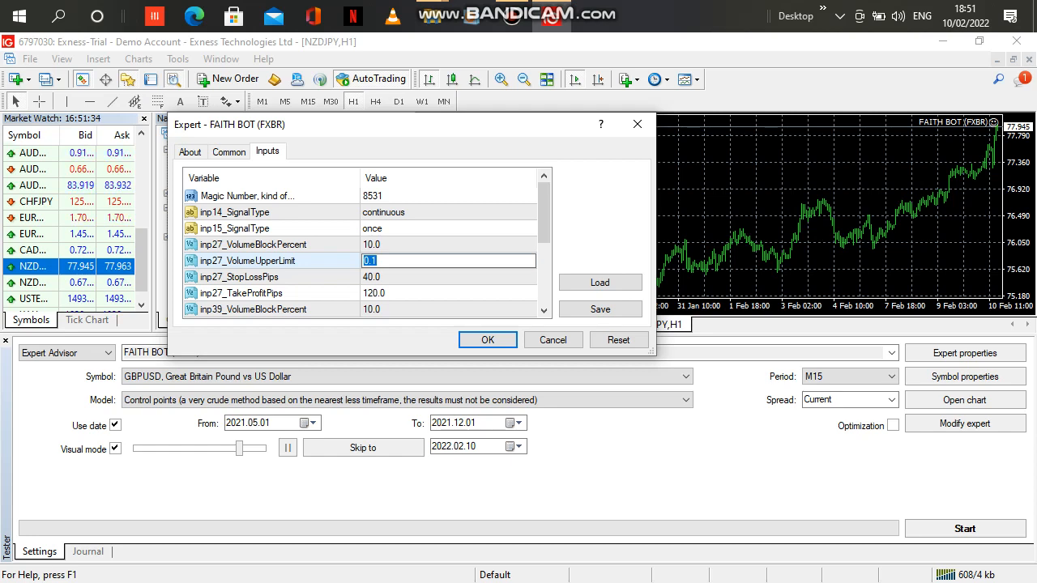
{"action": "key", "text": "BackSpace"}
{"action": "type", "text": ".0"}
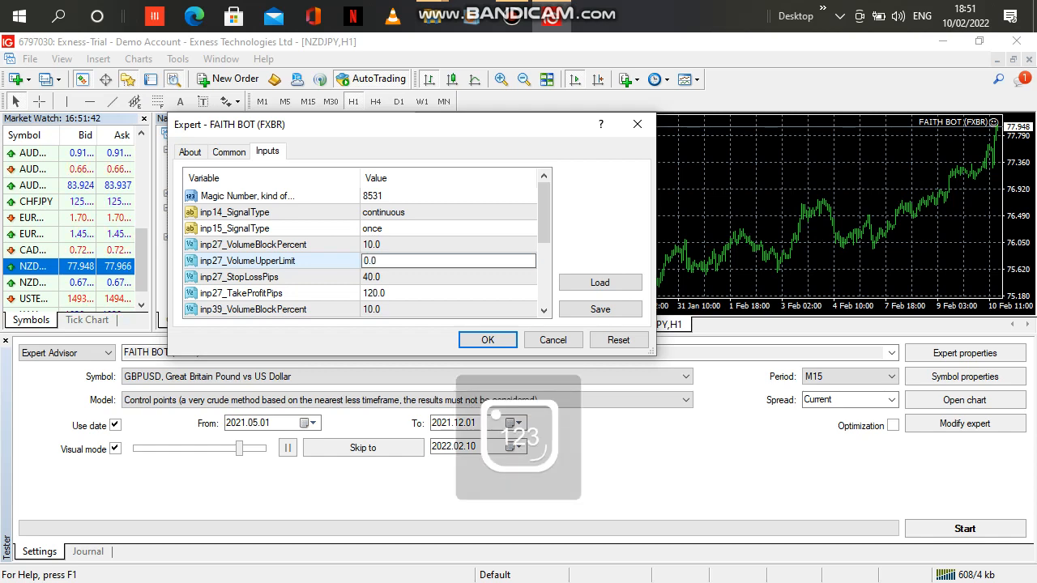
{"action": "type", "text": "1"}
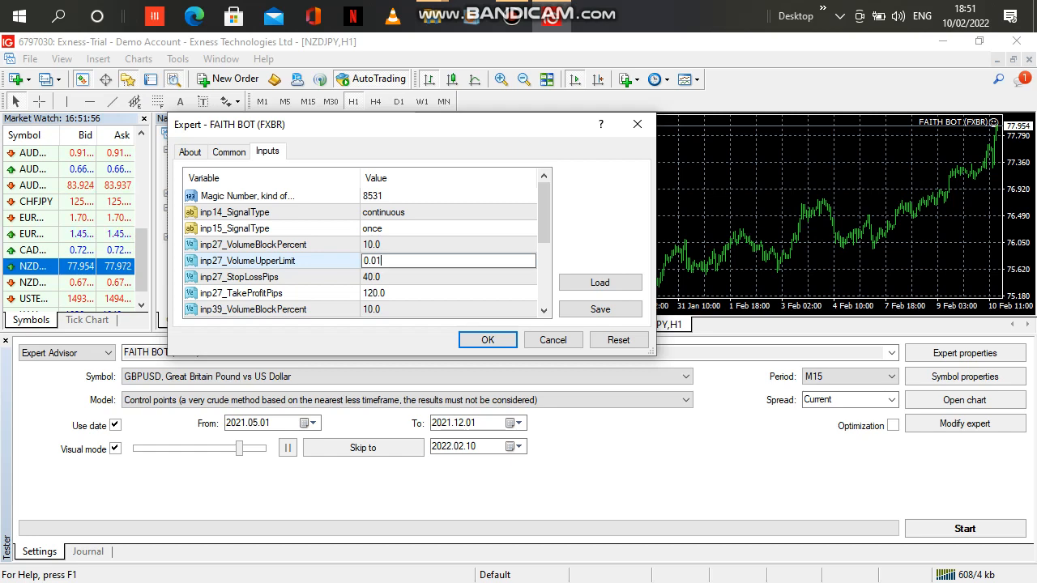
{"action": "double_click", "coordinate": [385, 277]}
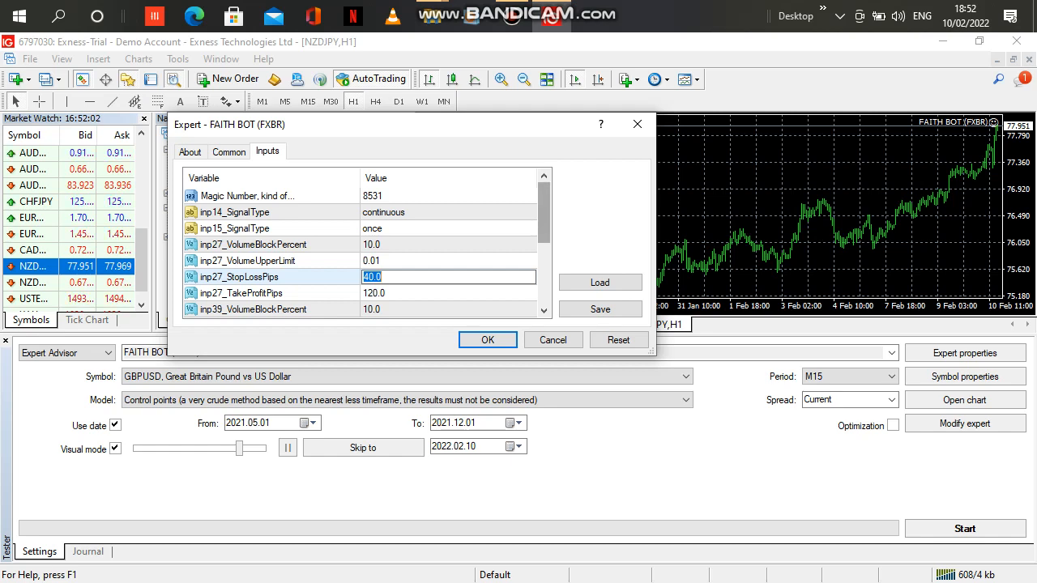
{"action": "key", "text": "Return"}
Set the inp40_tStepPips input to 5 and apply the expert's settings to the NZDJPY chart.
{"action": "scroll", "coordinate": [360, 243], "scroll_direction": "down", "scroll_amount": 1}
{"action": "scroll", "coordinate": [360, 251], "scroll_direction": "down", "scroll_amount": 1}
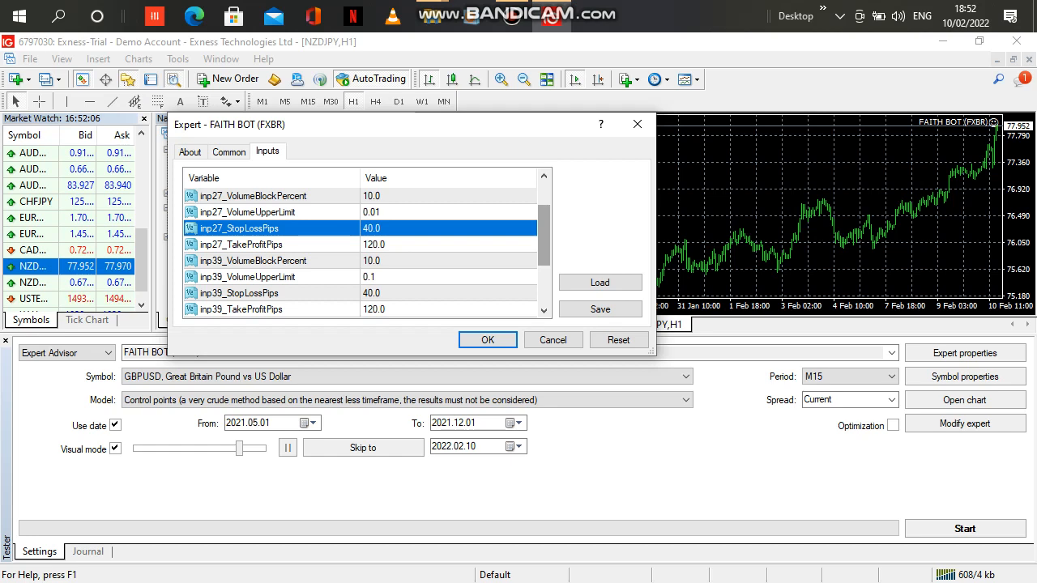
{"action": "scroll", "coordinate": [361, 252], "scroll_direction": "down", "scroll_amount": 2}
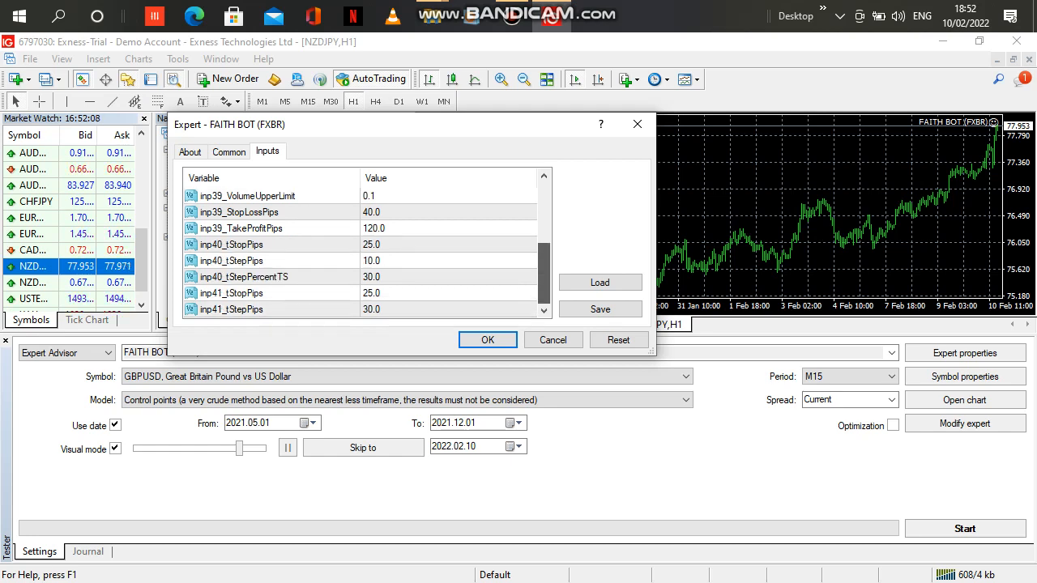
{"action": "scroll", "coordinate": [360, 251], "scroll_direction": "up", "scroll_amount": 1}
{"action": "scroll", "coordinate": [360, 251], "scroll_direction": "down", "scroll_amount": 2}
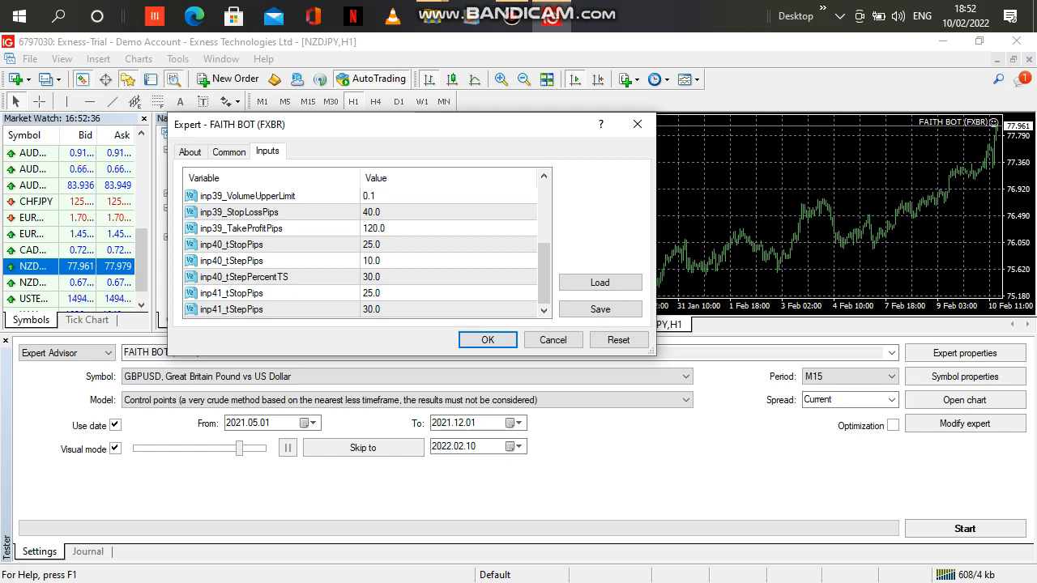
{"action": "double_click", "coordinate": [372, 261]}
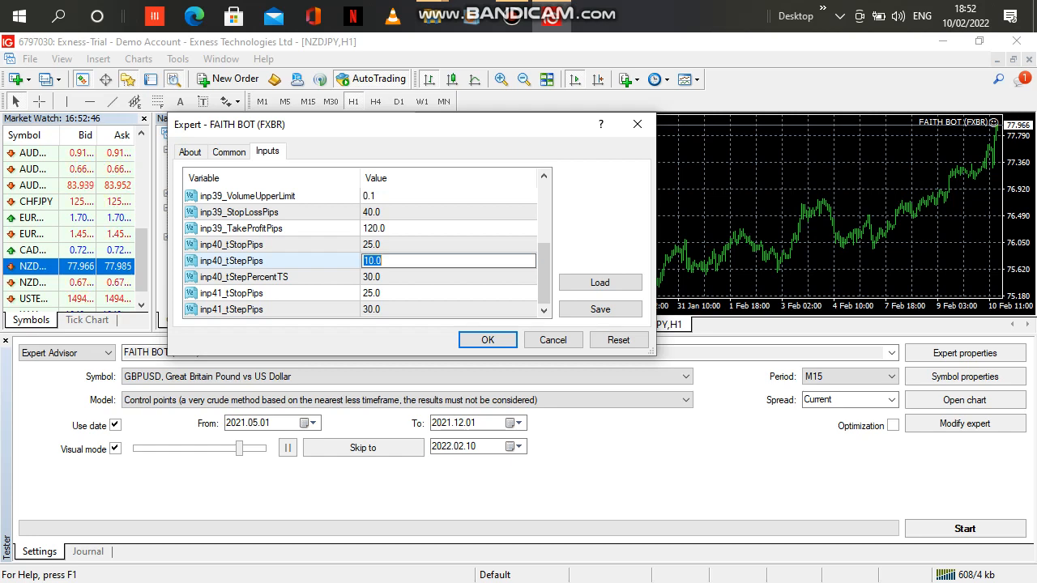
{"action": "key", "text": "BackSpace"}
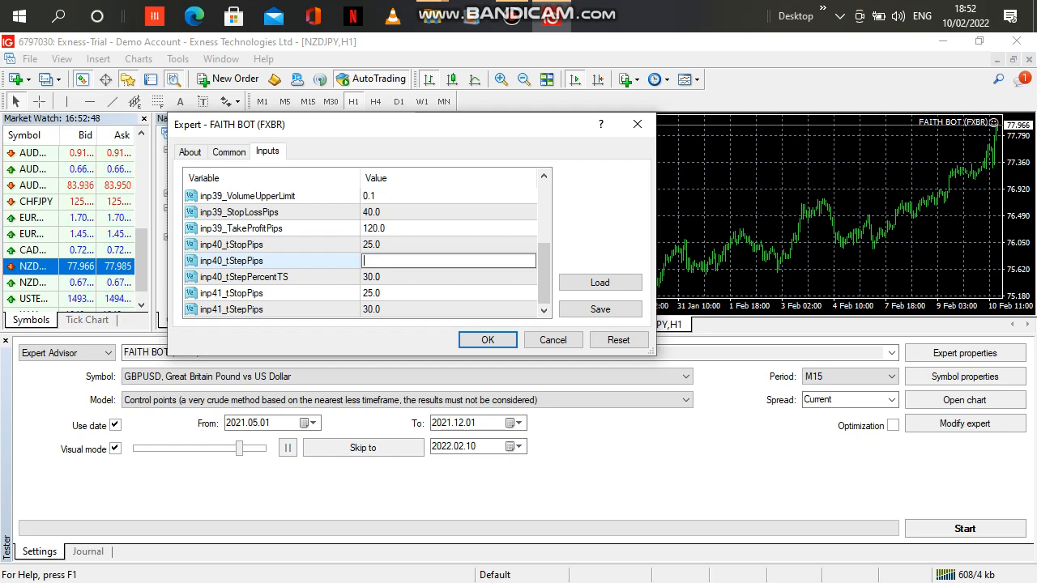
{"action": "type", "text": "5"}
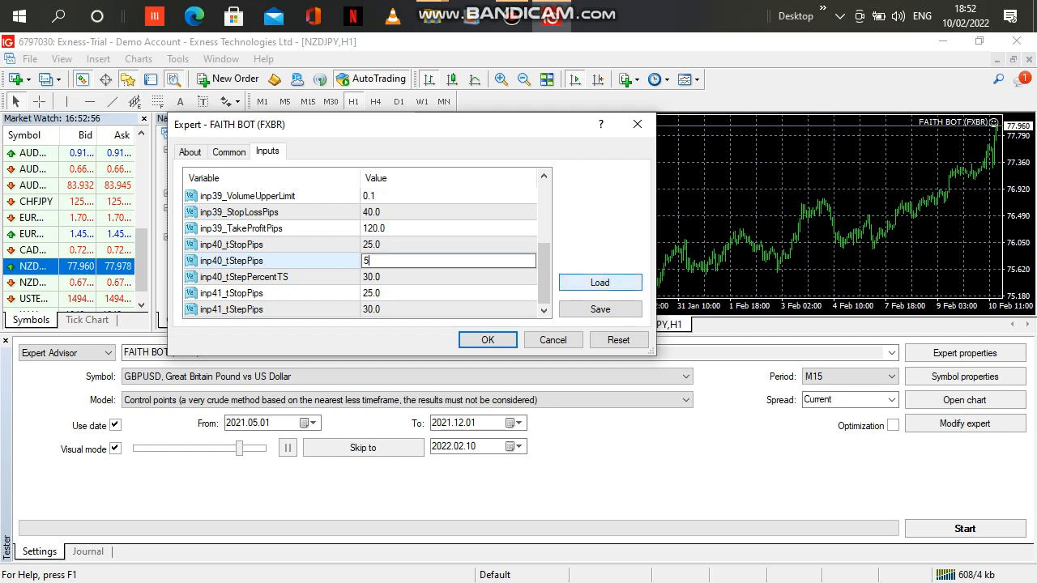
{"action": "left_click", "coordinate": [543, 277]}
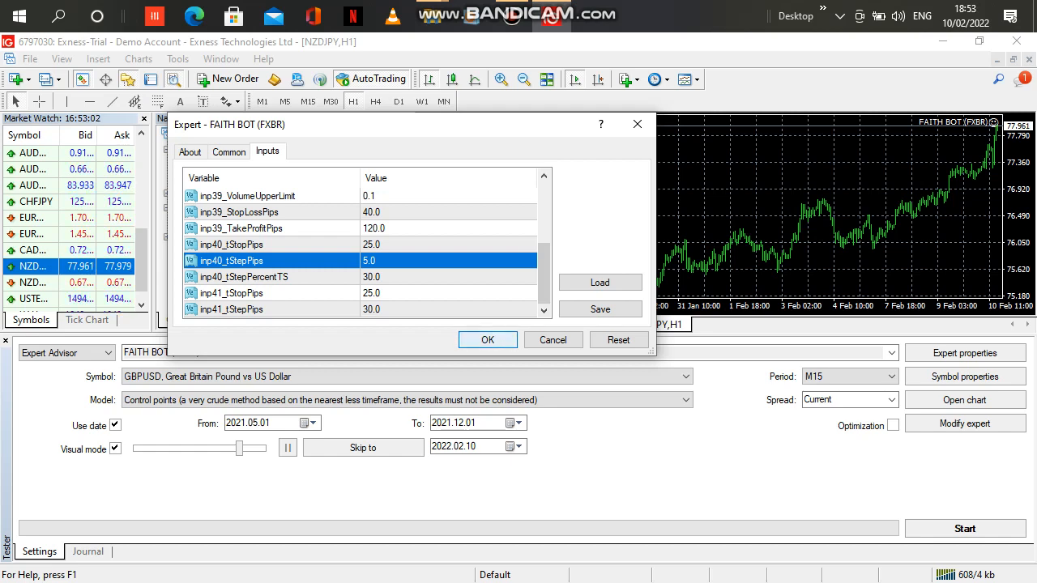
{"action": "left_click", "coordinate": [487, 340]}
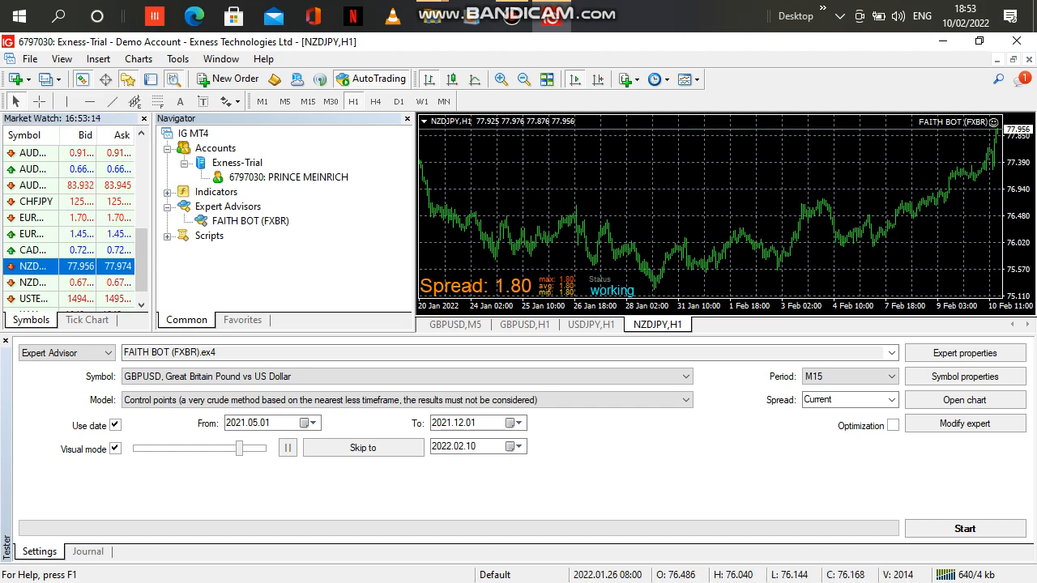
Switch the NZDJPY chart to the M5 timeframe.
{"action": "left_click_drag", "start_coordinate": [568, 210], "coordinate": [760, 211]}
{"action": "left_click_drag", "start_coordinate": [601, 211], "coordinate": [551, 211]}
{"action": "left_click_drag", "start_coordinate": [679, 210], "coordinate": [604, 211]}
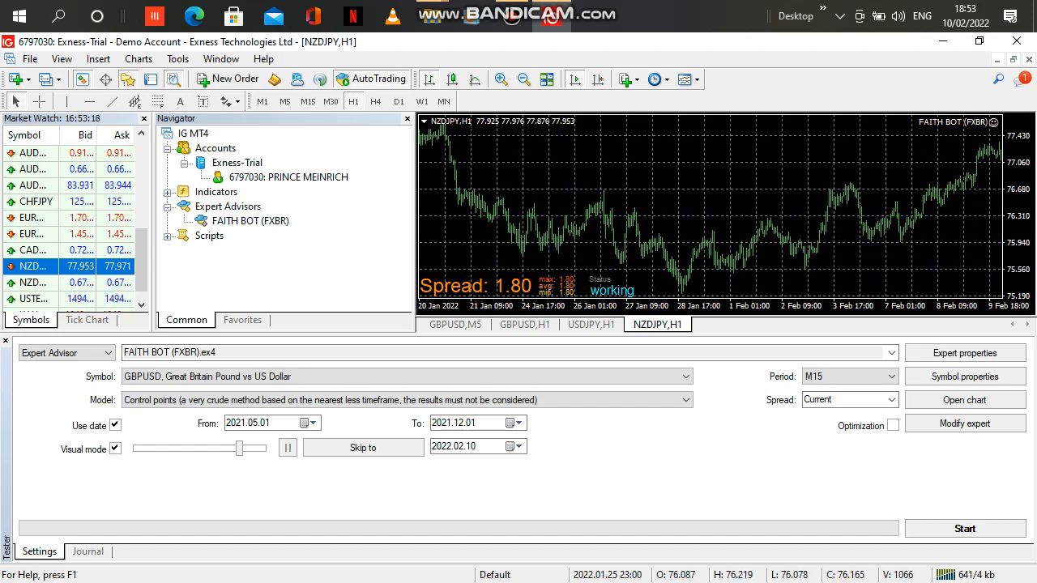
{"action": "left_click_drag", "start_coordinate": [786, 211], "coordinate": [593, 210]}
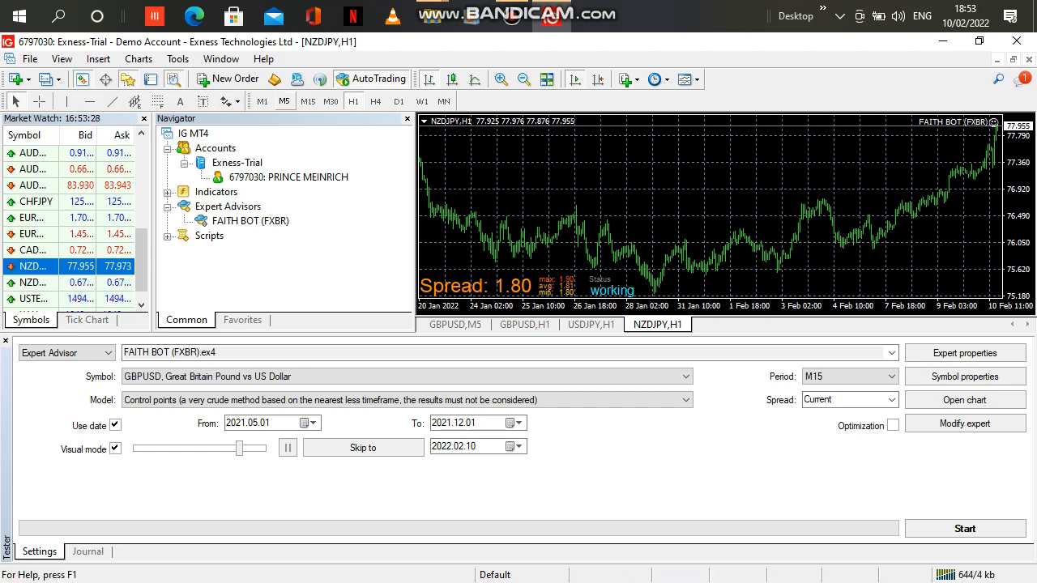
{"action": "left_click", "coordinate": [285, 102]}
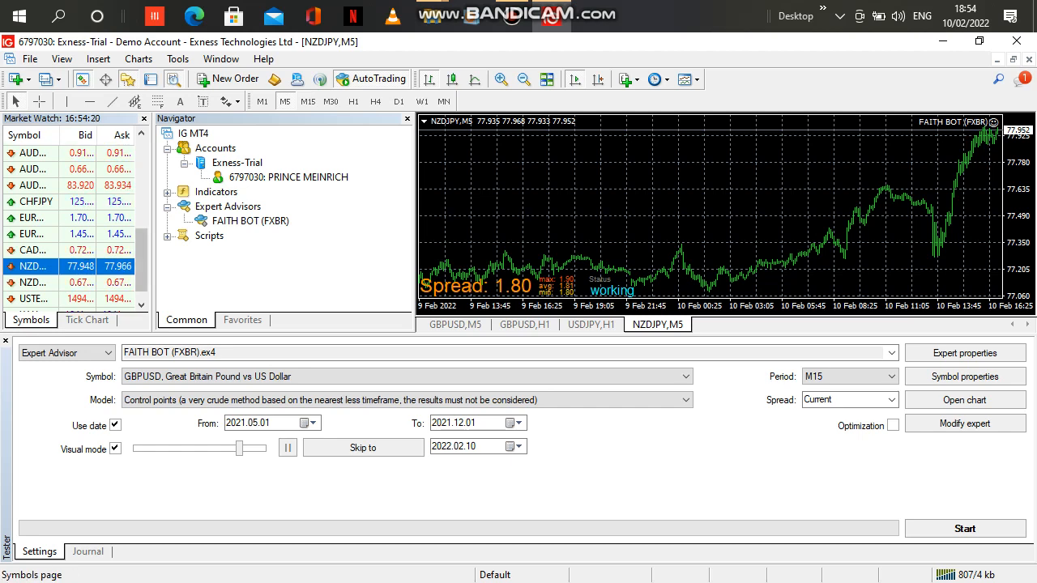
{"action": "scroll", "coordinate": [73, 227], "scroll_direction": "down", "scroll_amount": 1}
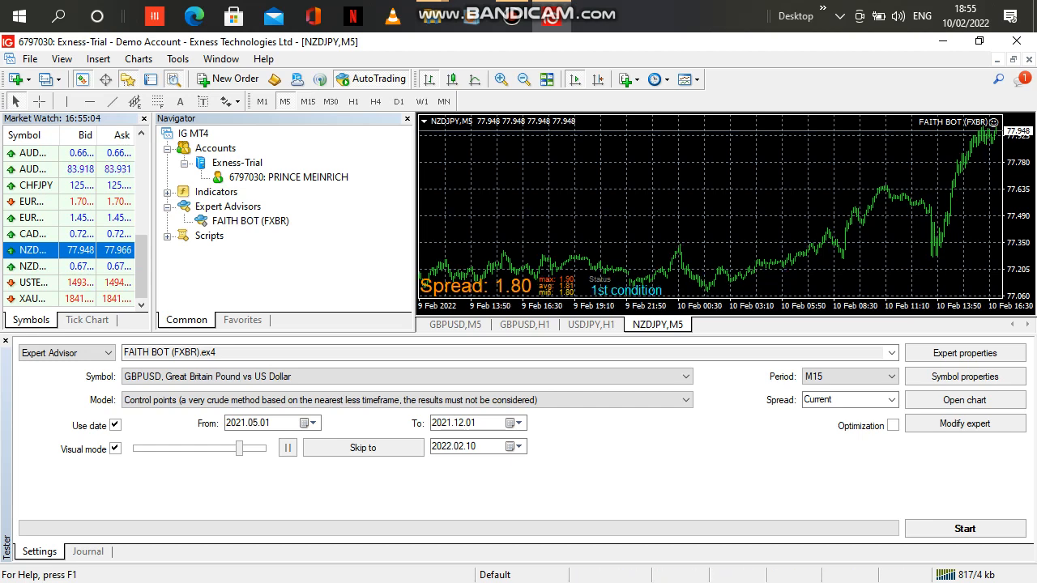
{"action": "mouse_move", "coordinate": [551, 16]}
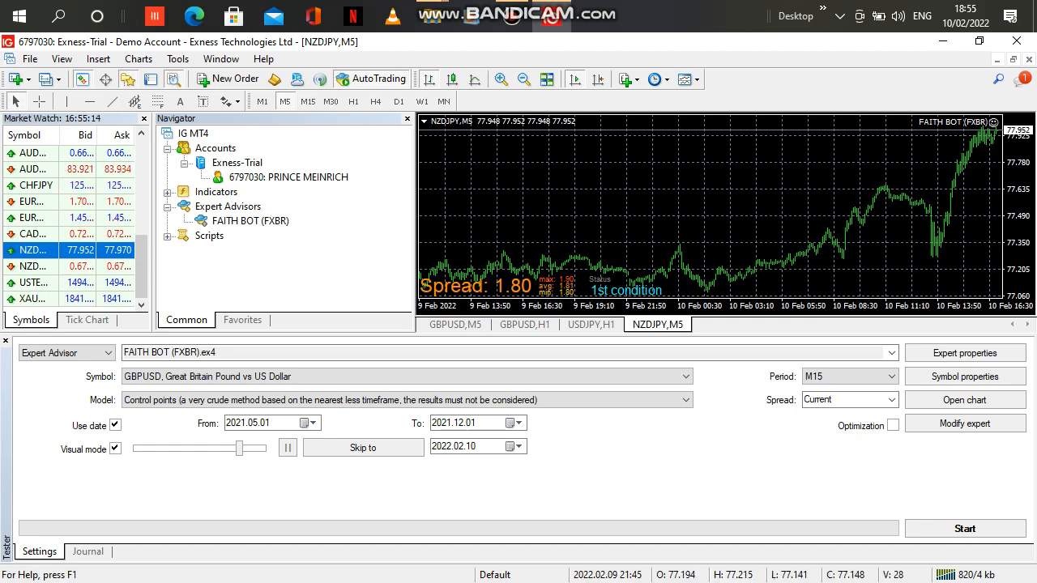
{"action": "left_click_drag", "start_coordinate": [560, 263], "coordinate": [672, 263]}
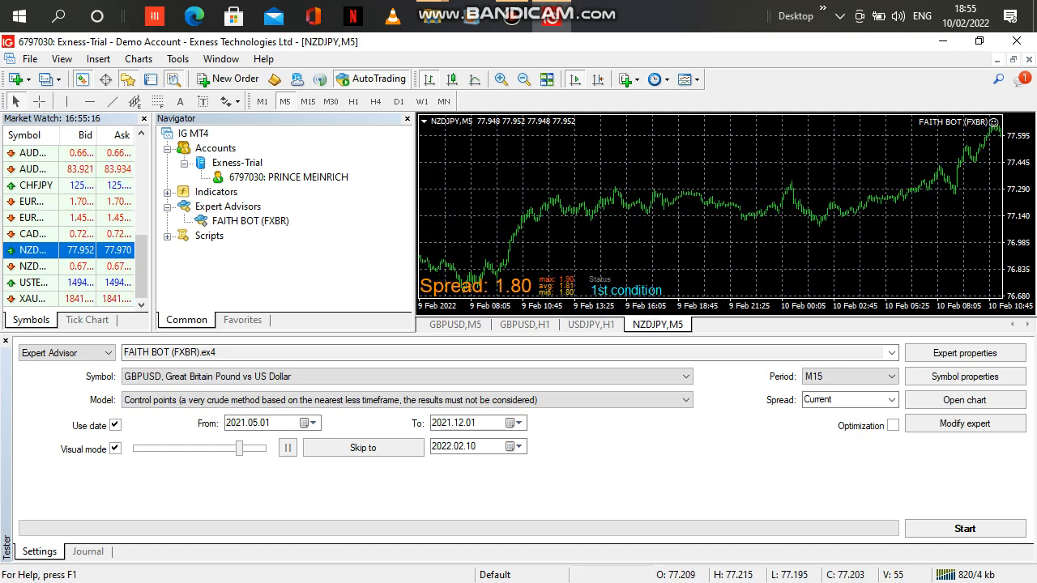
{"action": "left_click_drag", "start_coordinate": [576, 263], "coordinate": [779, 263]}
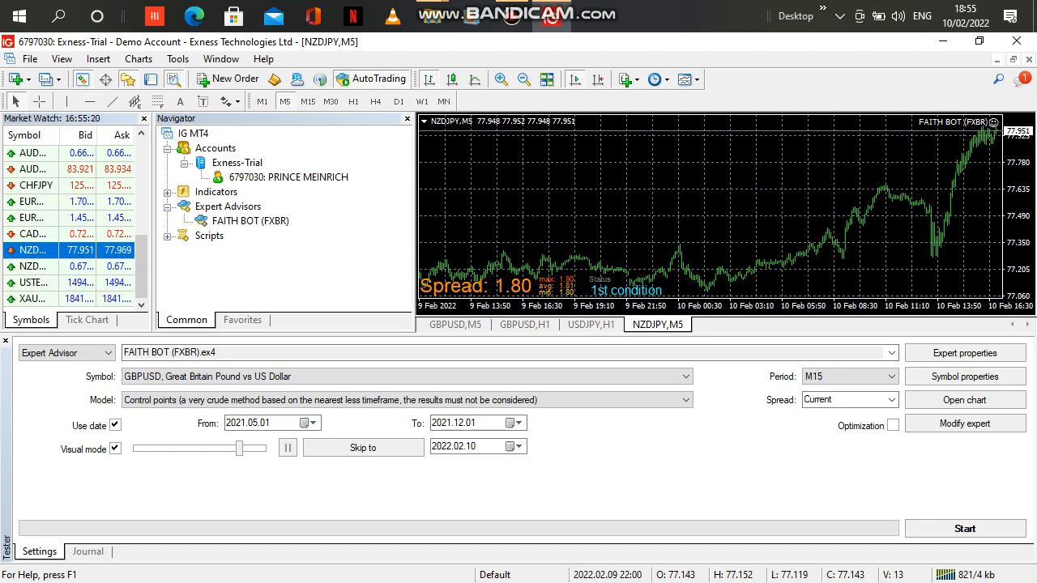
{"action": "left_click_drag", "start_coordinate": [630, 264], "coordinate": [776, 263]}
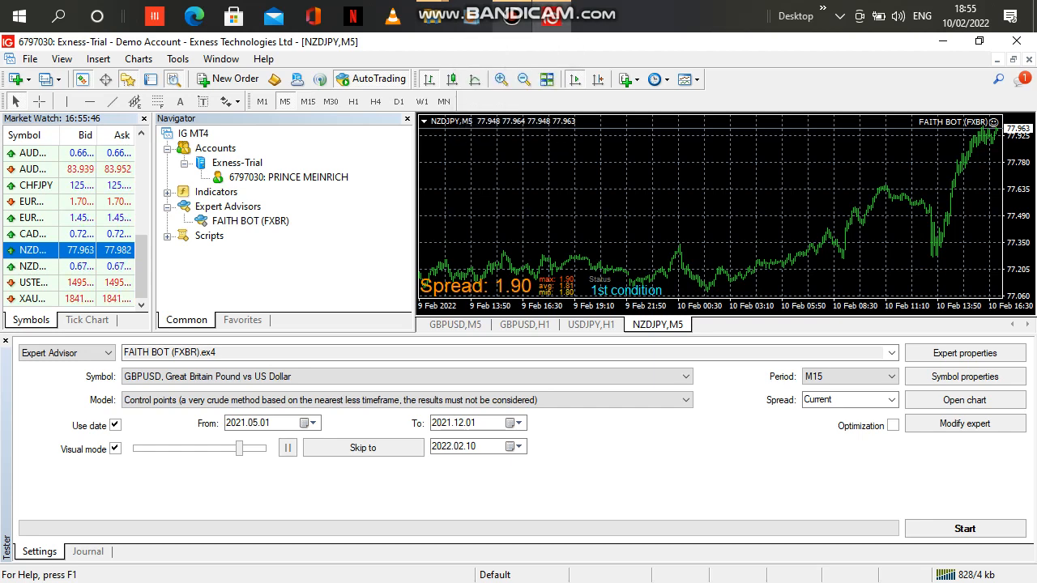
{"action": "mouse_move", "coordinate": [511, 17]}
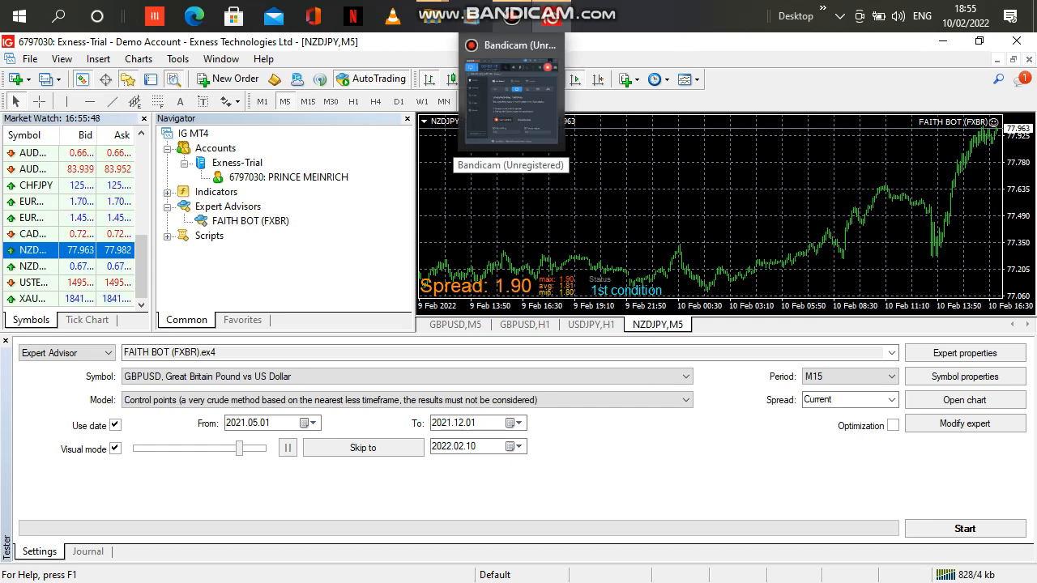
{"action": "left_click", "coordinate": [512, 16]}
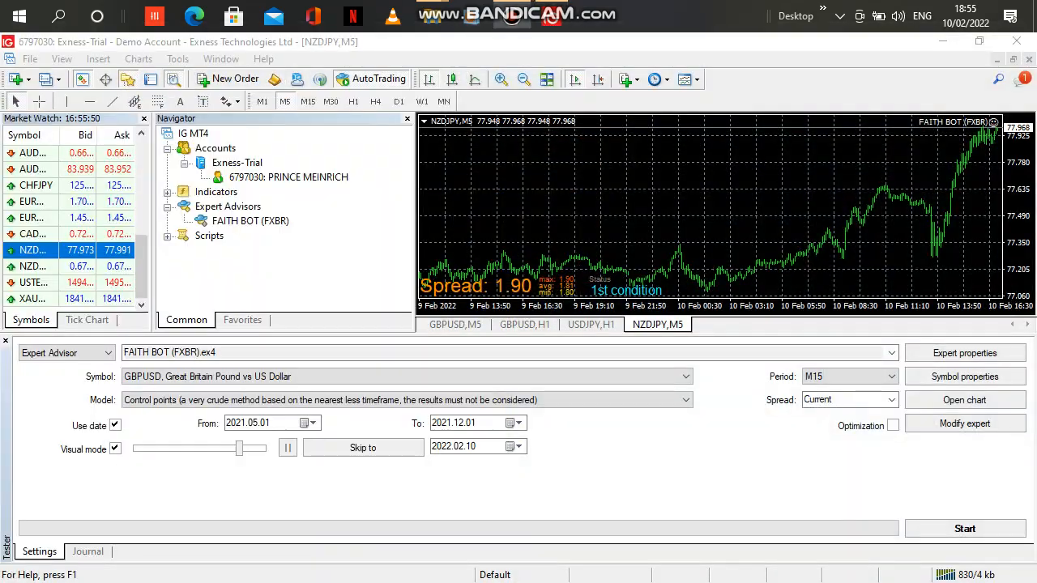